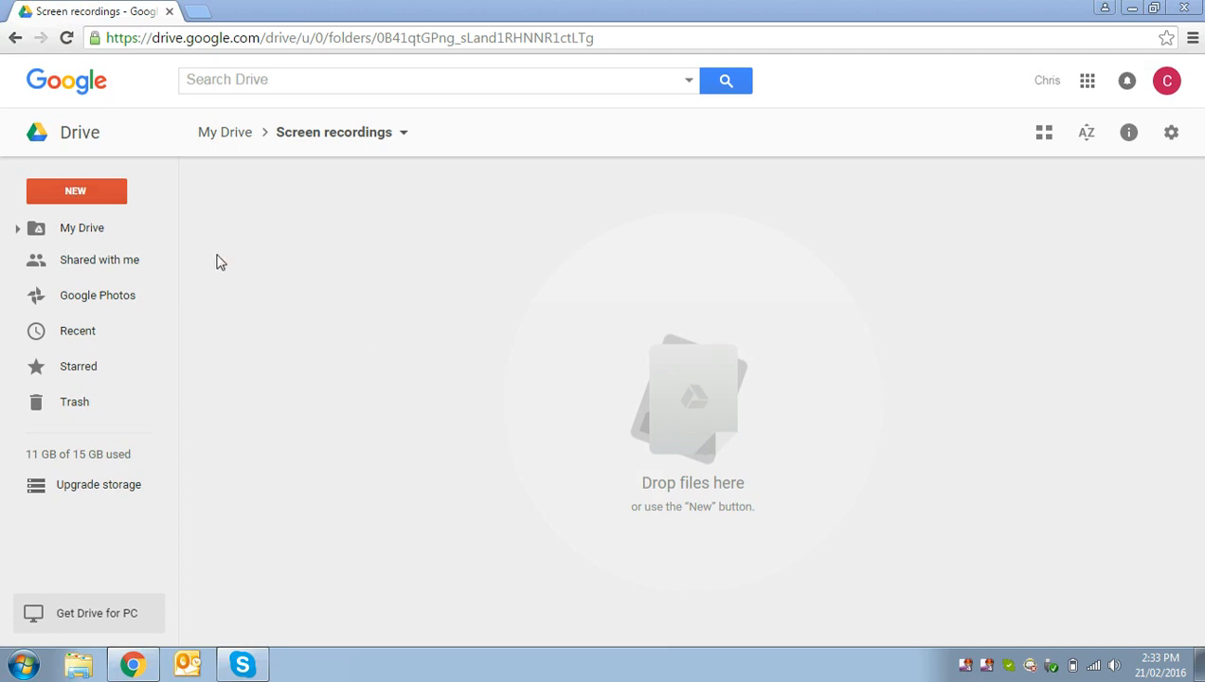
Step: Create a new Google Sheets spreadsheet in the Screen recordings folder and name it "My finances"
{"action": "left_click", "coordinate": [75, 195]}
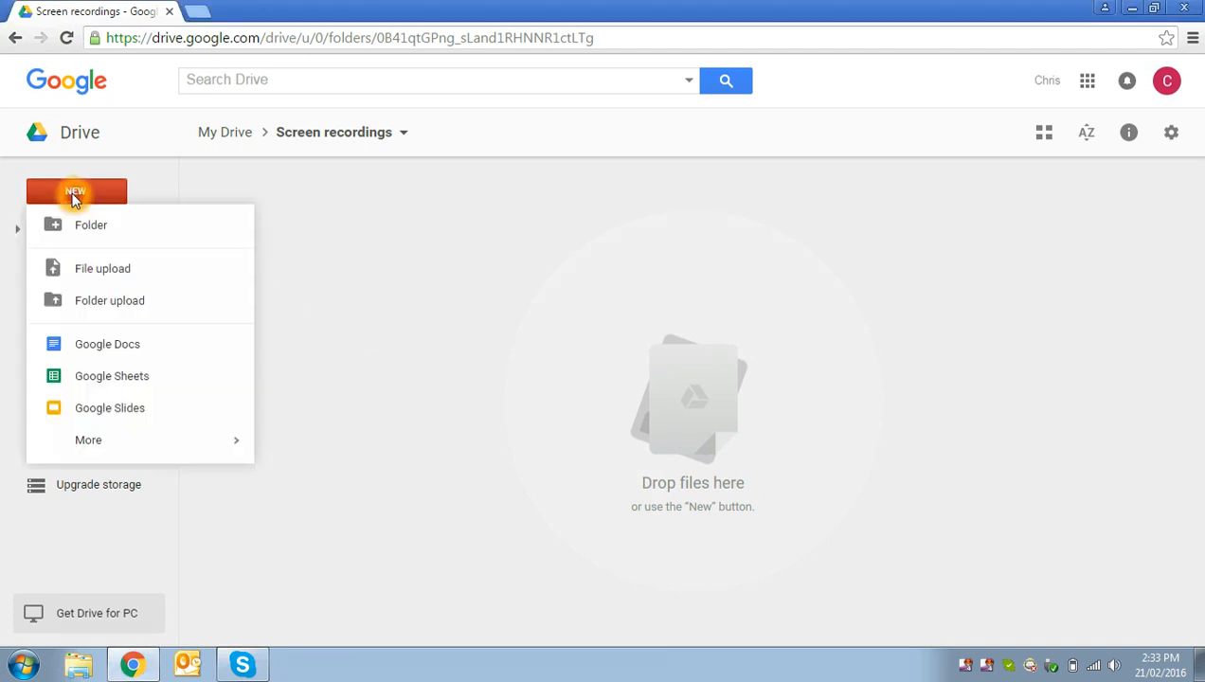
{"action": "left_click", "coordinate": [130, 378]}
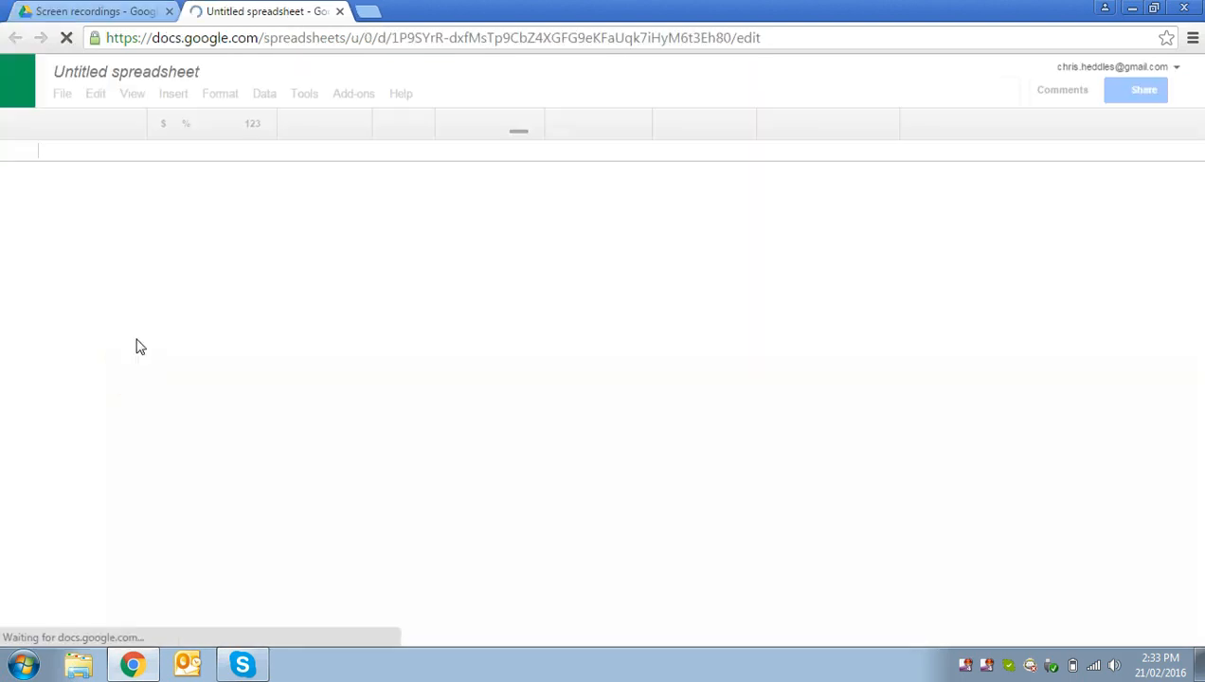
{"action": "left_click", "coordinate": [92, 74]}
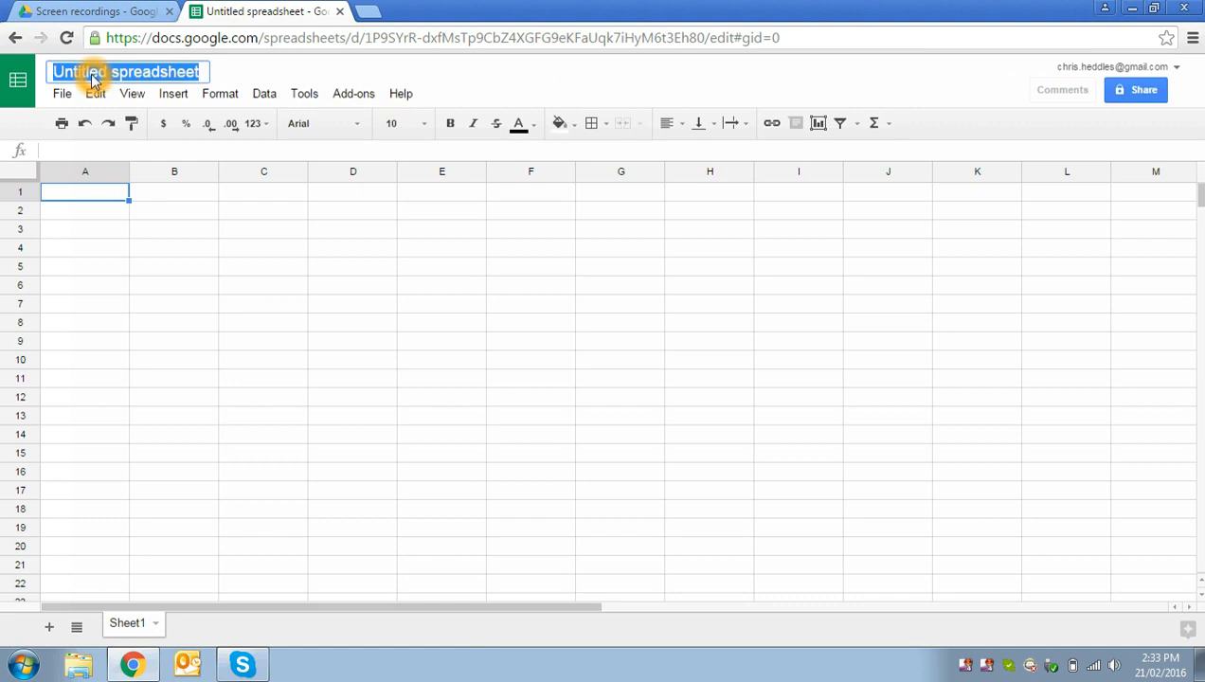
{"action": "key", "text": "BackSpace"}
{"action": "left_click", "coordinate": [92, 74]}
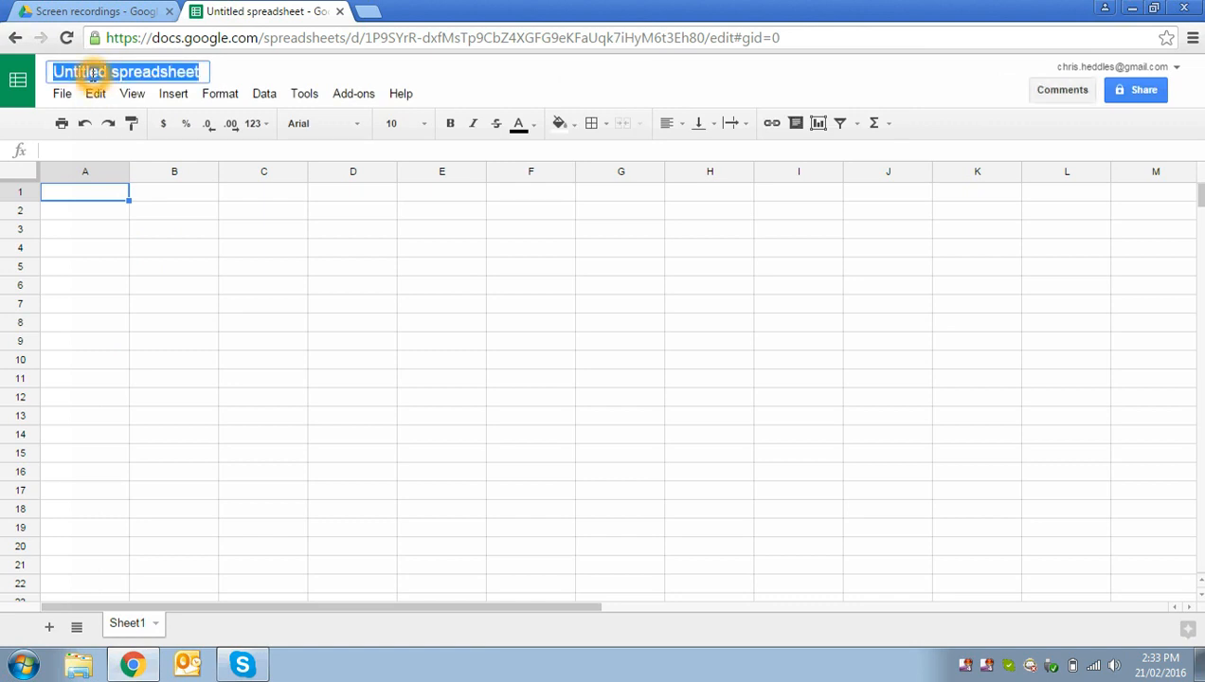
{"action": "type", "text": "My finances"}
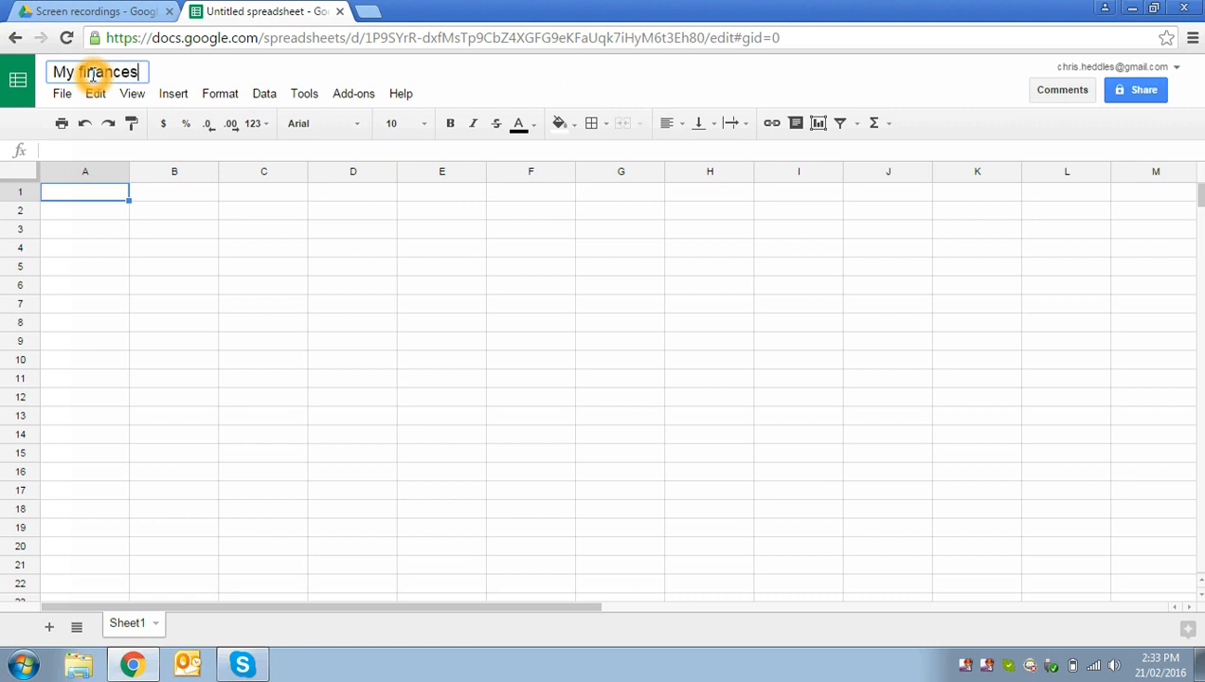
{"action": "key", "text": "Return"}
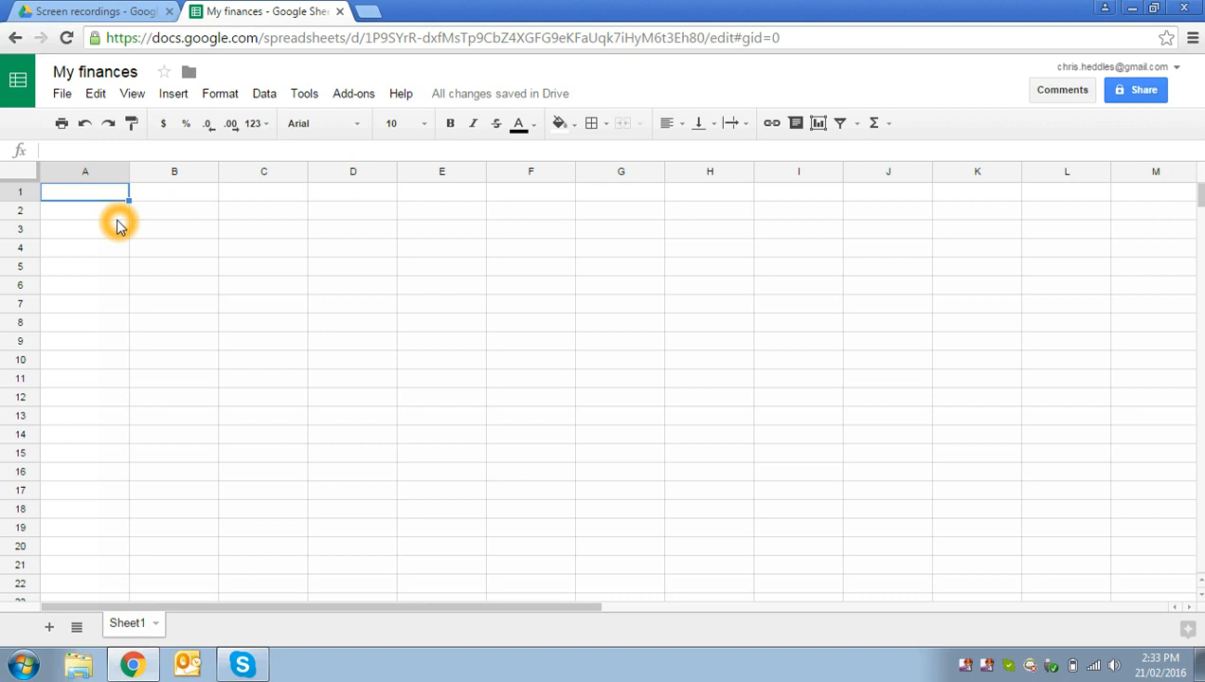
Step: Enter the interest rate 4.5 in cell A1 and its unit % in cell B1
{"action": "type", "text": "4.5"}
{"action": "key", "text": "Tab"}
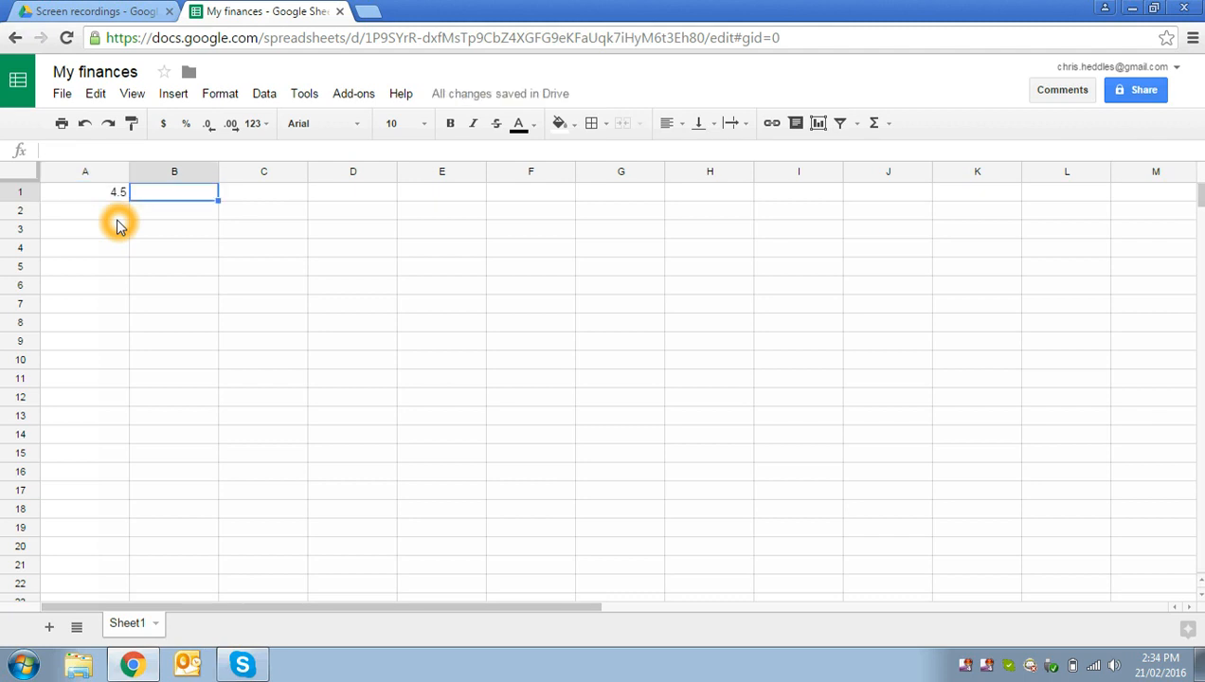
{"action": "type", "text": "%"}
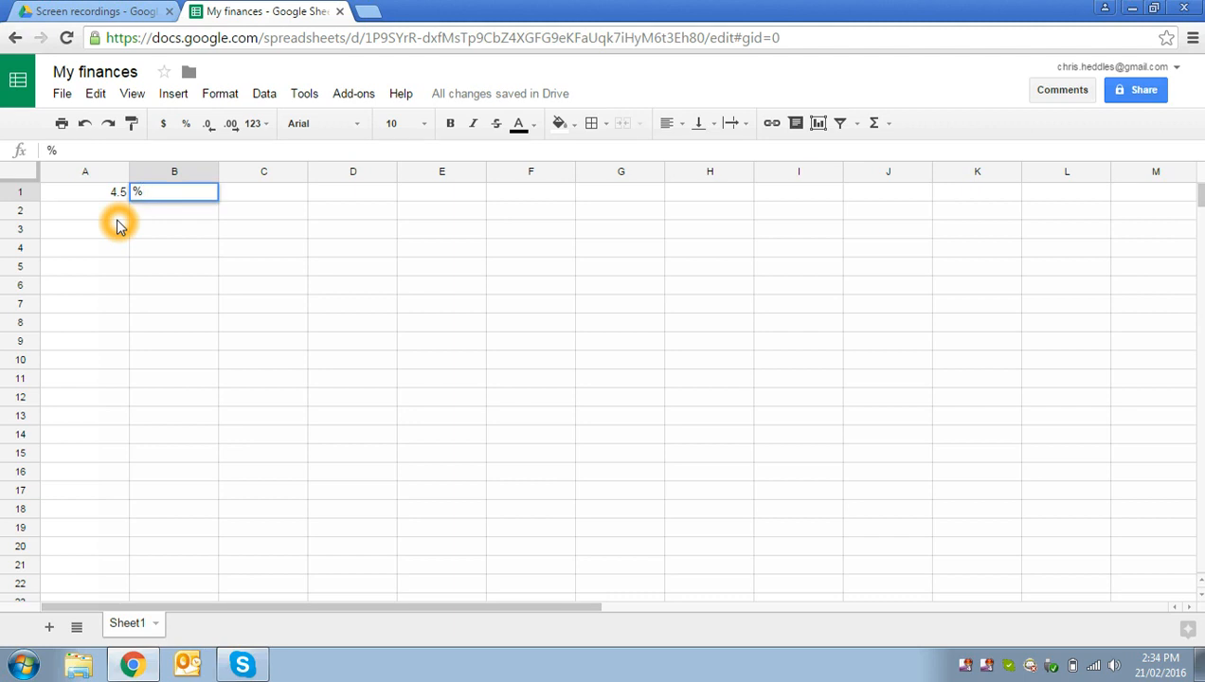
{"action": "left_click", "coordinate": [118, 218]}
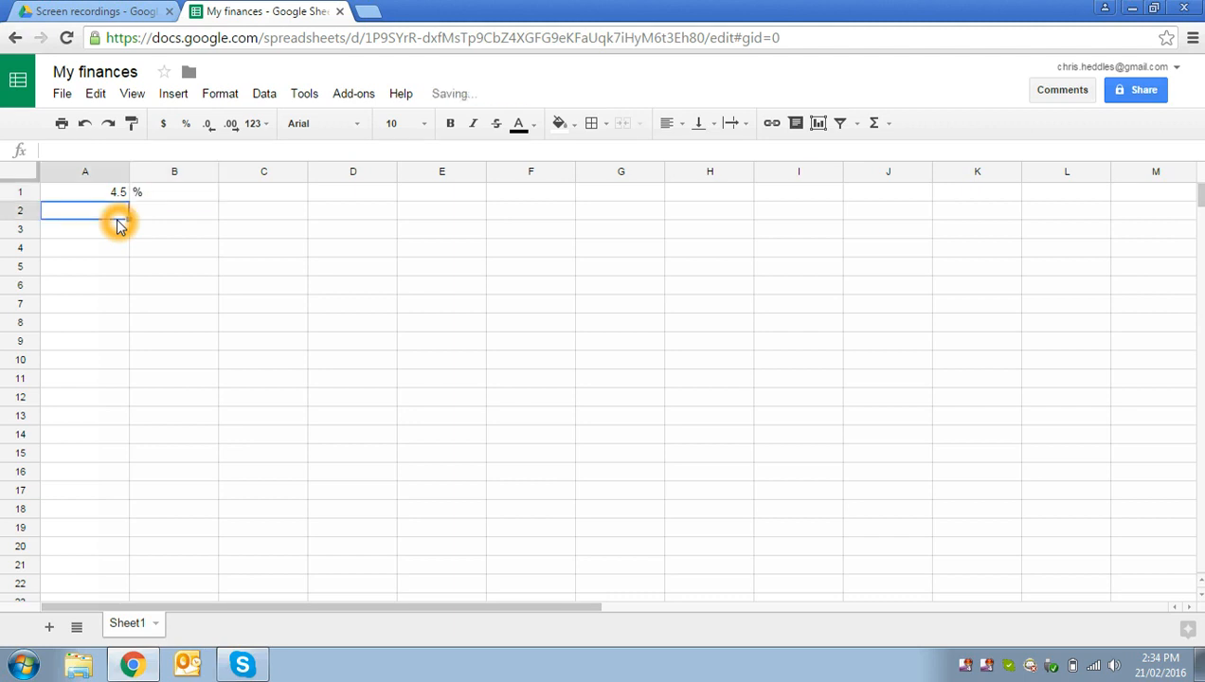
Step: Enter the column headings "Time (years)", "Interest" and "Balance" in cells A4 to C4
{"action": "left_click", "coordinate": [92, 248]}
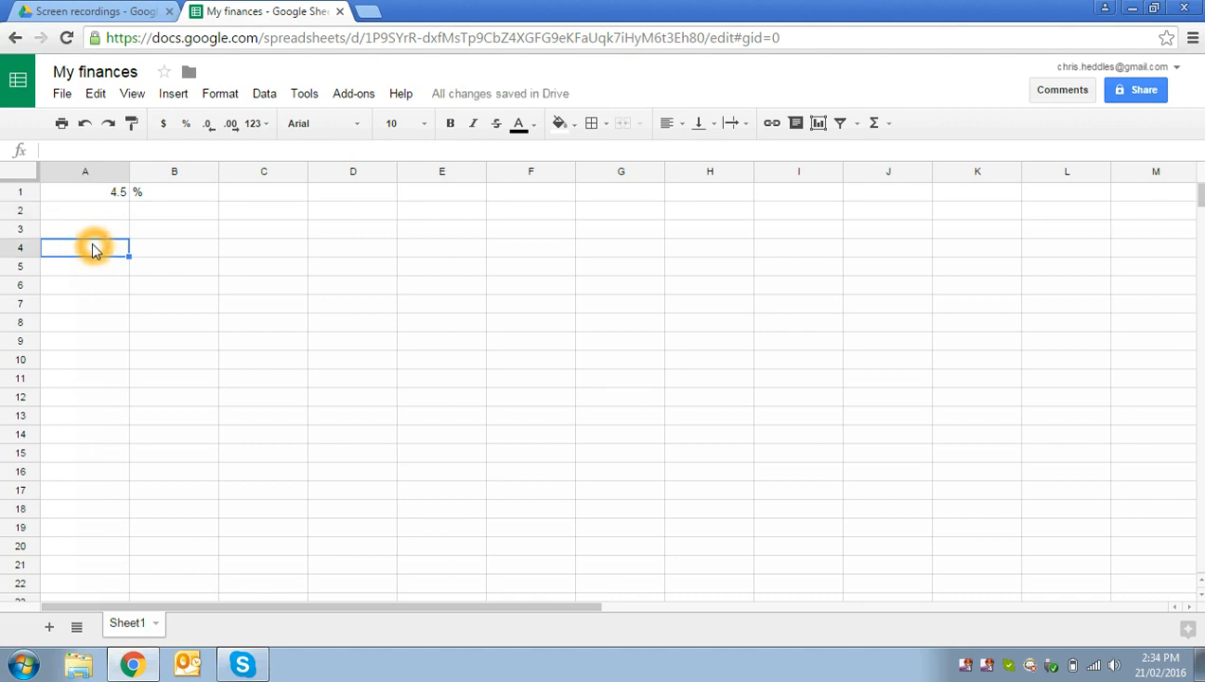
{"action": "type", "text": "Time (years)"}
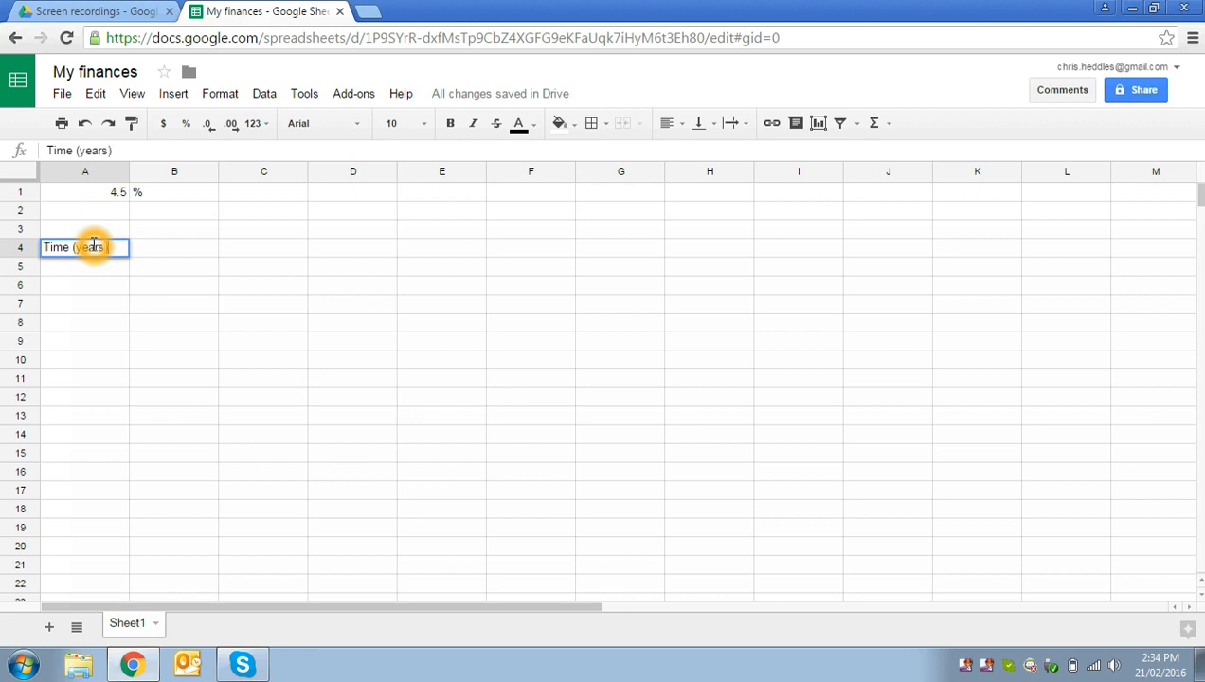
{"action": "key", "text": "Tab"}
{"action": "type", "text": "Interest"}
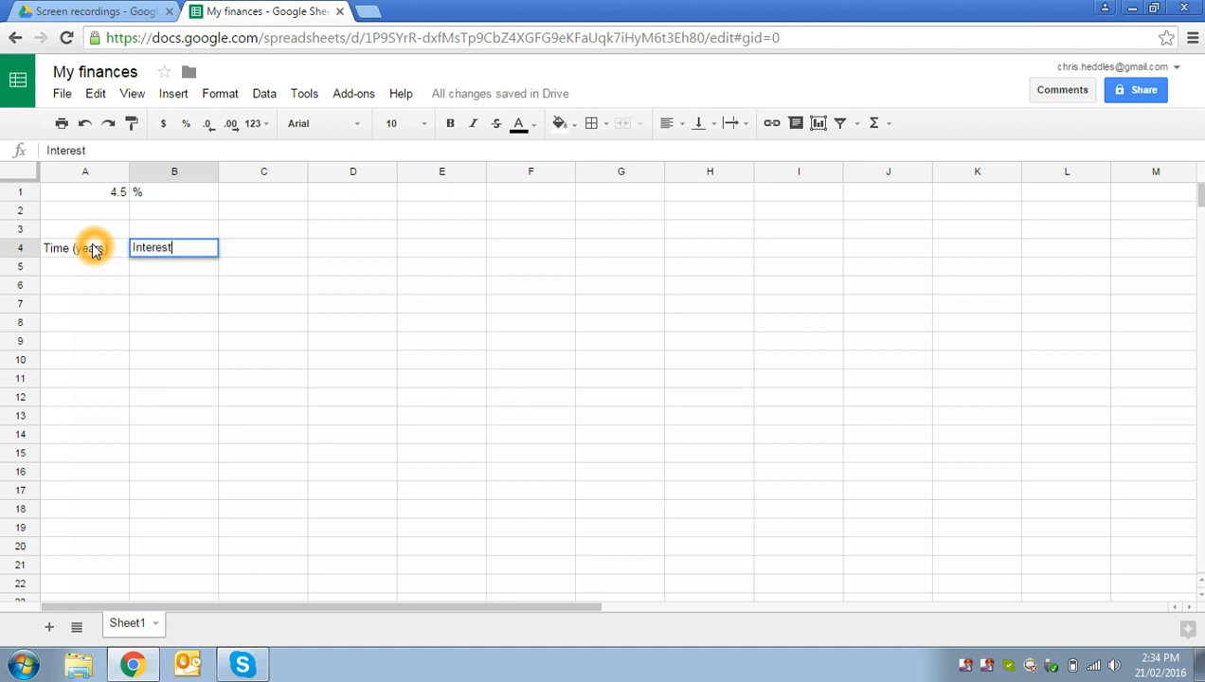
{"action": "key", "text": "Tab"}
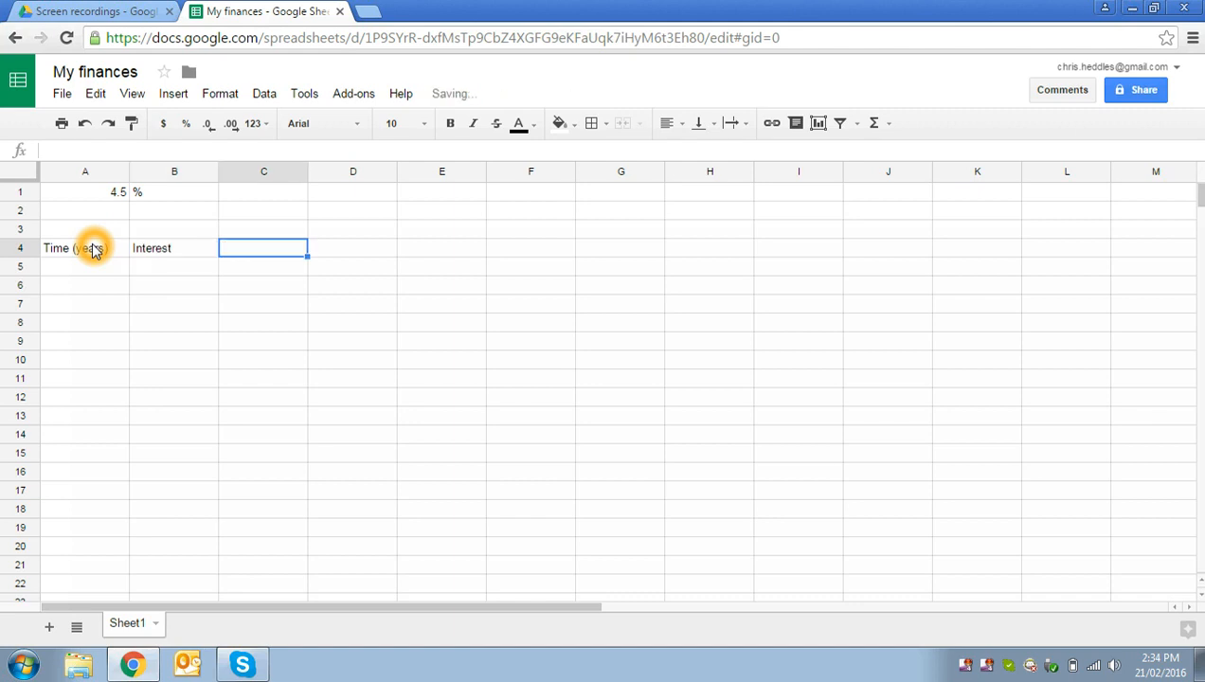
{"action": "type", "text": "Balance"}
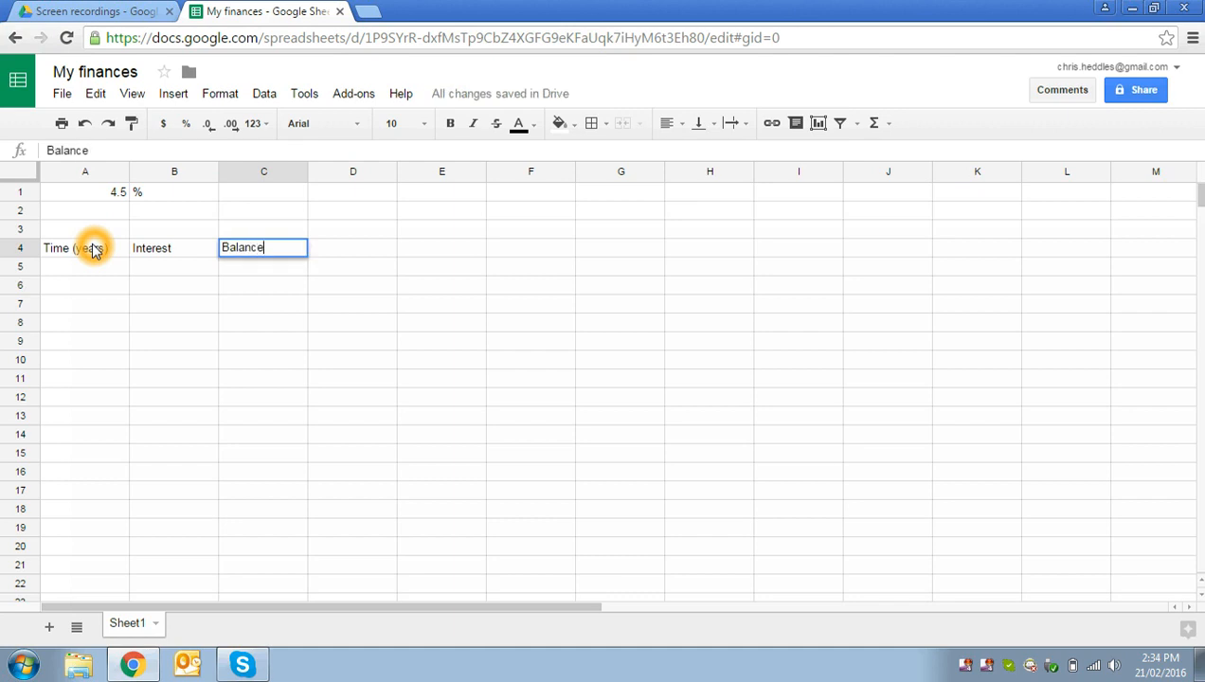
{"action": "key", "text": "Return"}
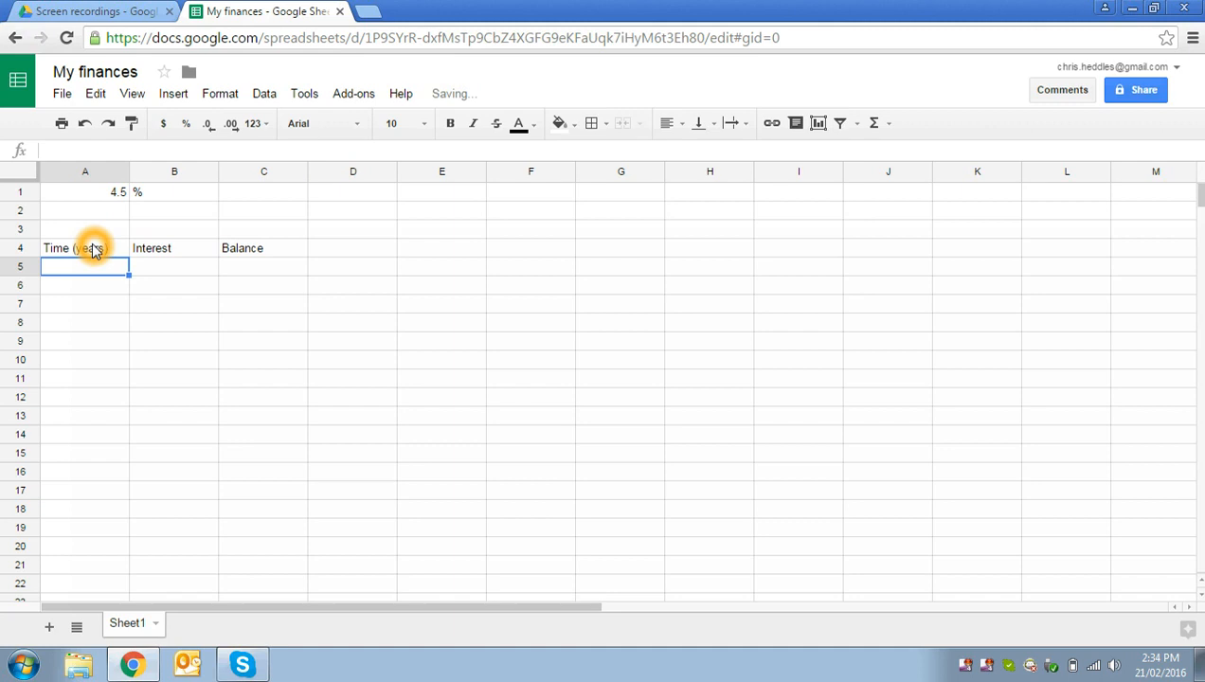
Step: Fill the Time (years) column with the values 0, 1, 2 and 3 in cells A5 to A8
{"action": "type", "text": "0"}
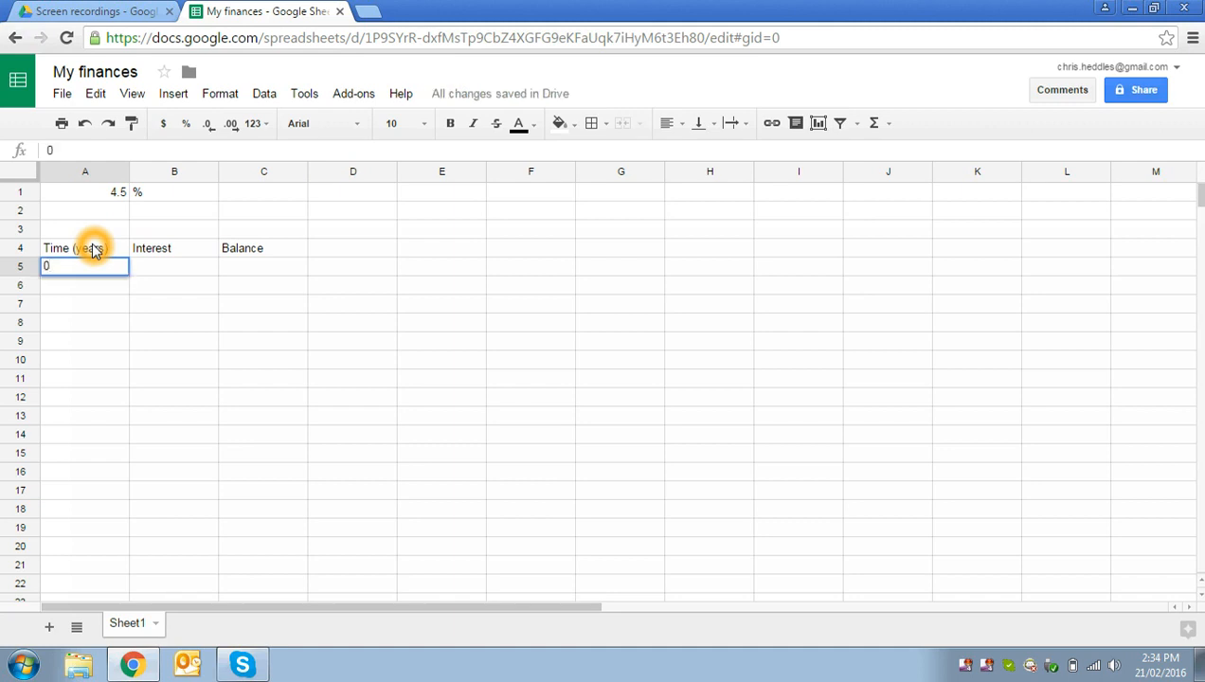
{"action": "key", "text": "Return"}
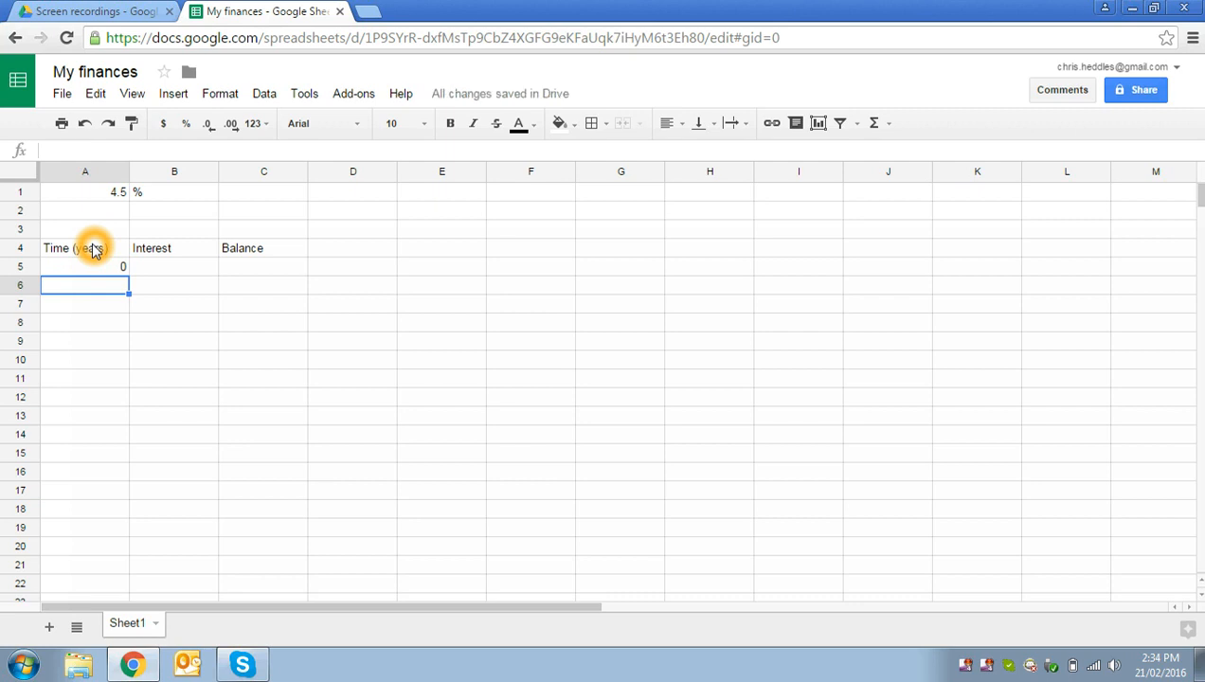
{"action": "type", "text": "1"}
{"action": "key", "text": "Return"}
{"action": "type", "text": "2"}
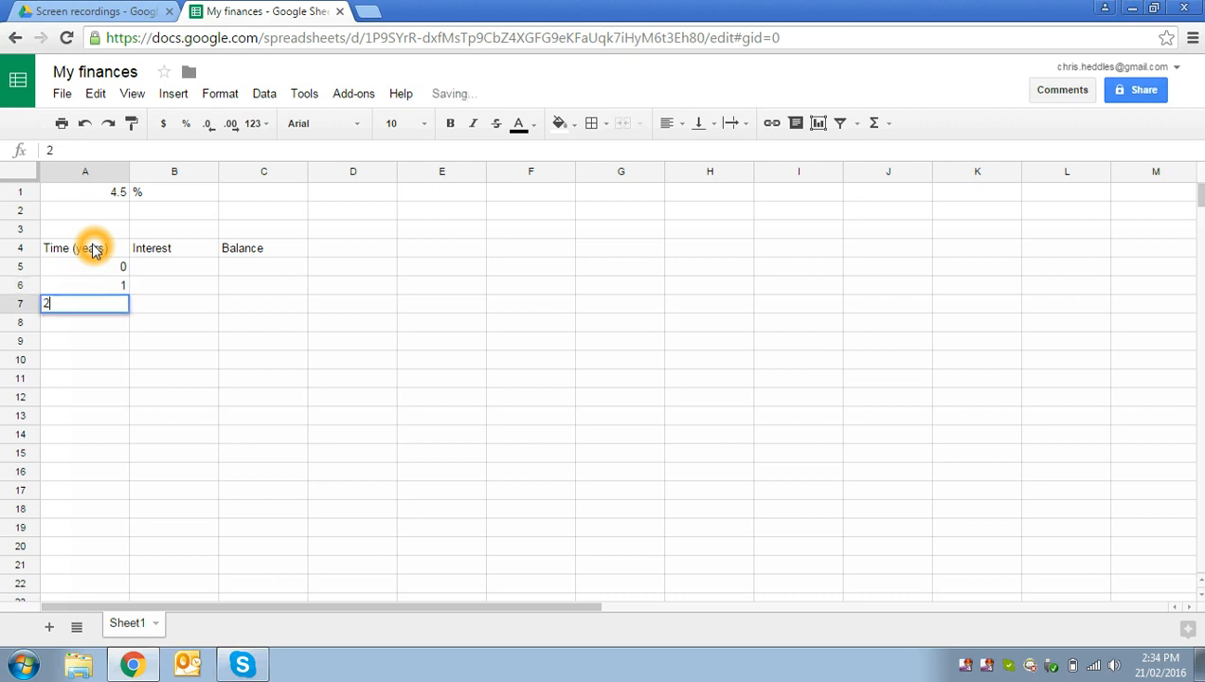
{"action": "key", "text": "Return"}
{"action": "type", "text": "3"}
{"action": "key", "text": "Up"}
{"action": "key", "text": "Up"}
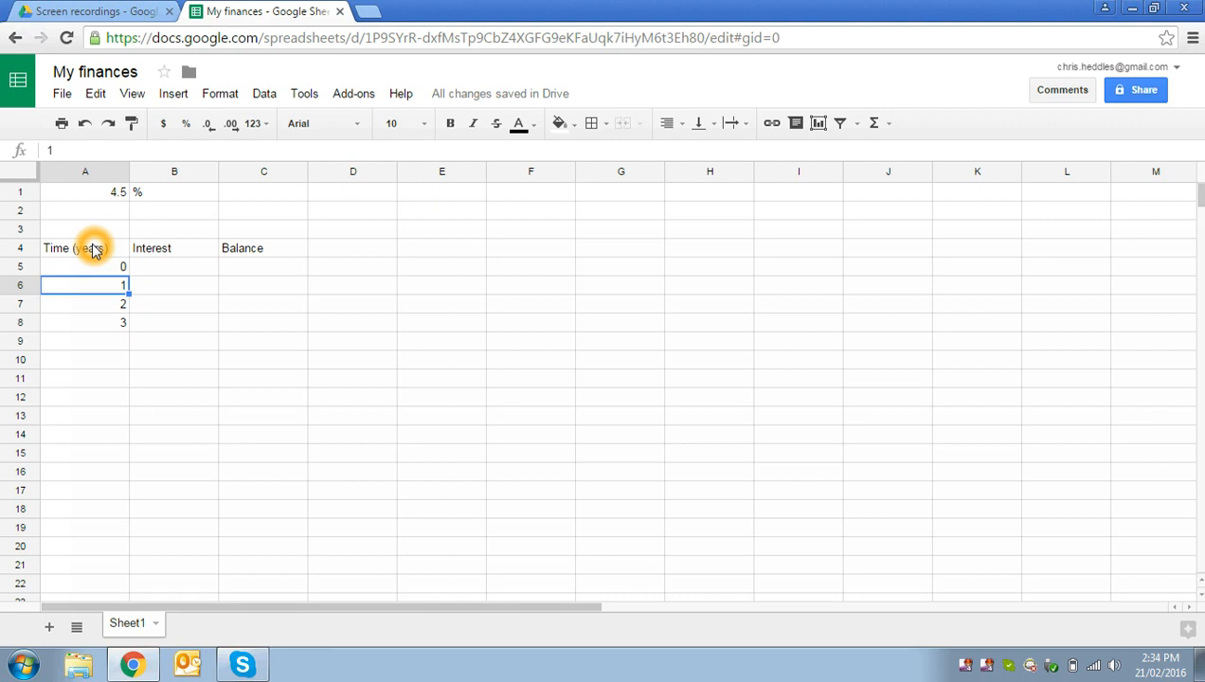
Step: Replace the value in cell A6 with the formula =2+3
{"action": "type", "text": "="}
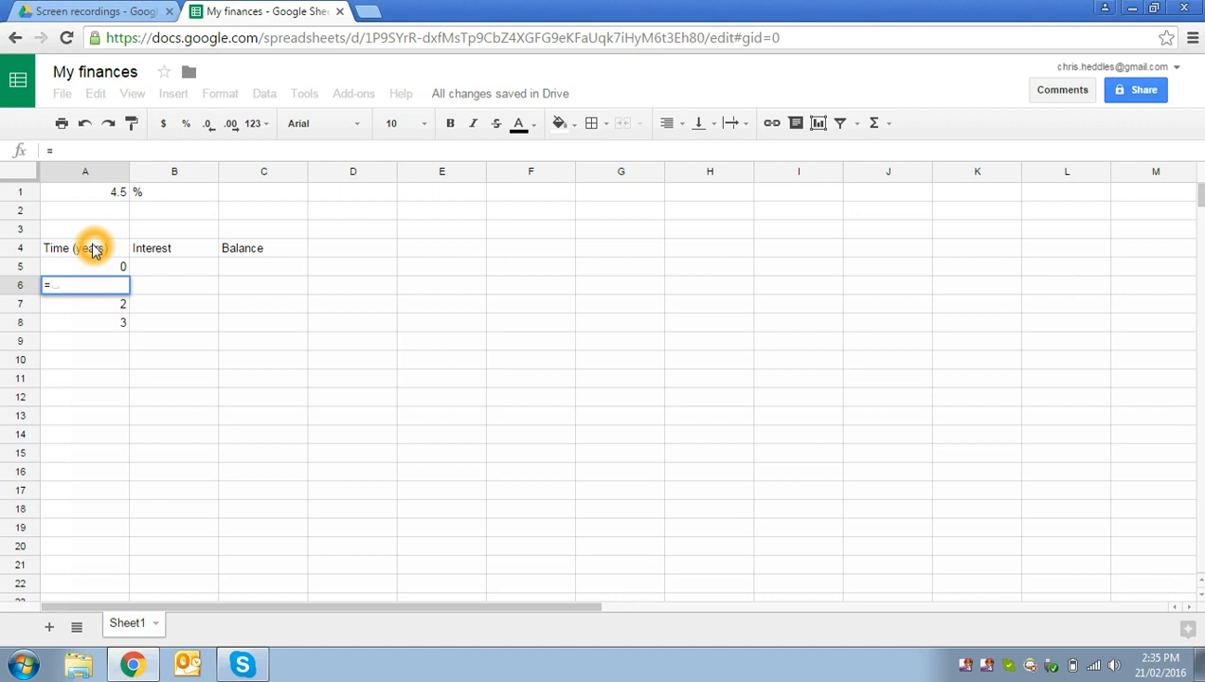
{"action": "type", "text": "2+3"}
{"action": "key", "text": "Return"}
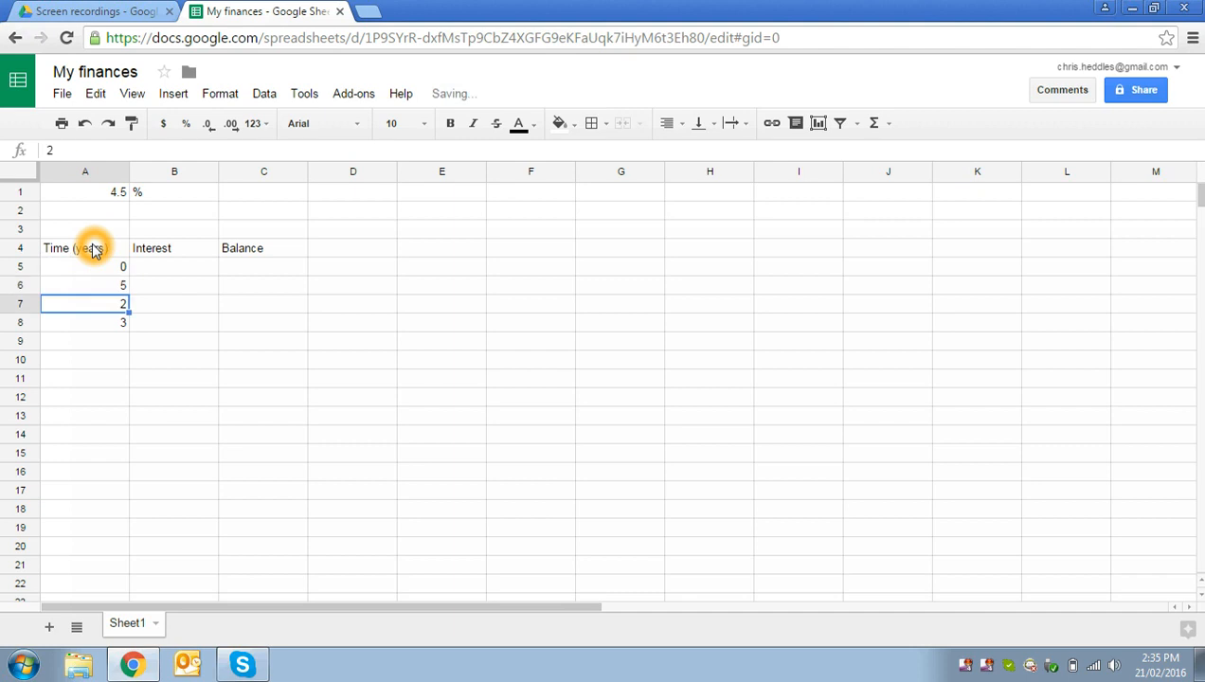
Step: Replace the formula in cell A6 with a reference to cell A8, =A8
{"action": "key", "text": "Up"}
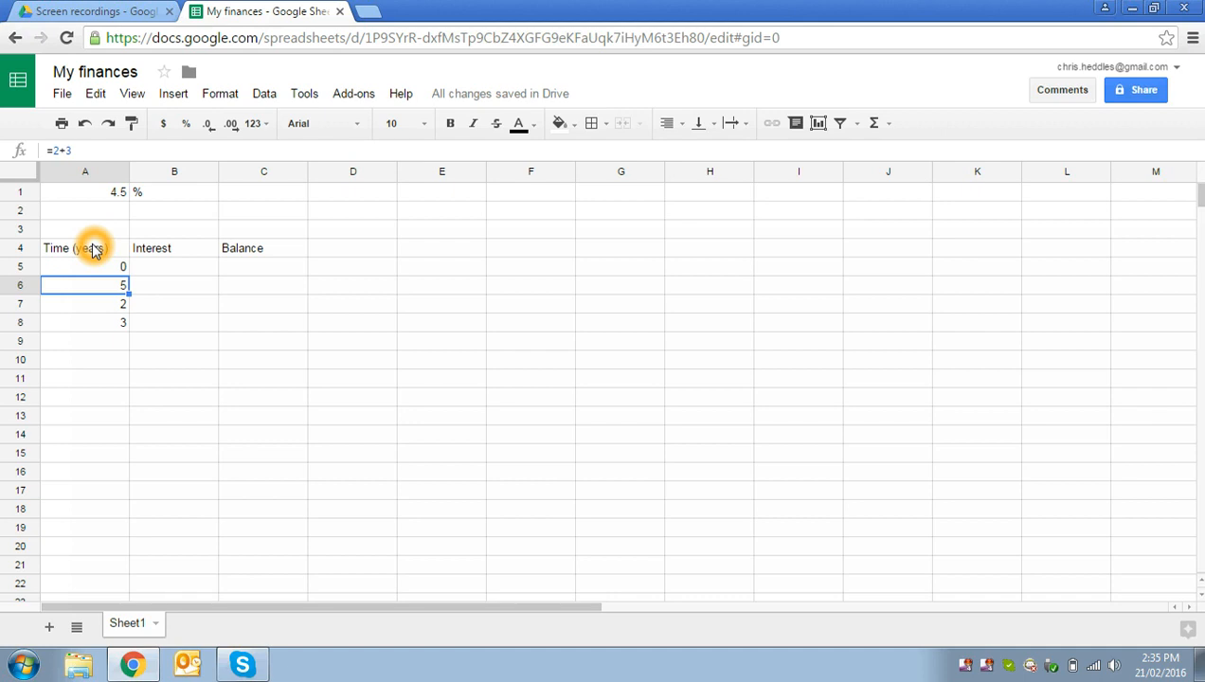
{"action": "type", "text": "="}
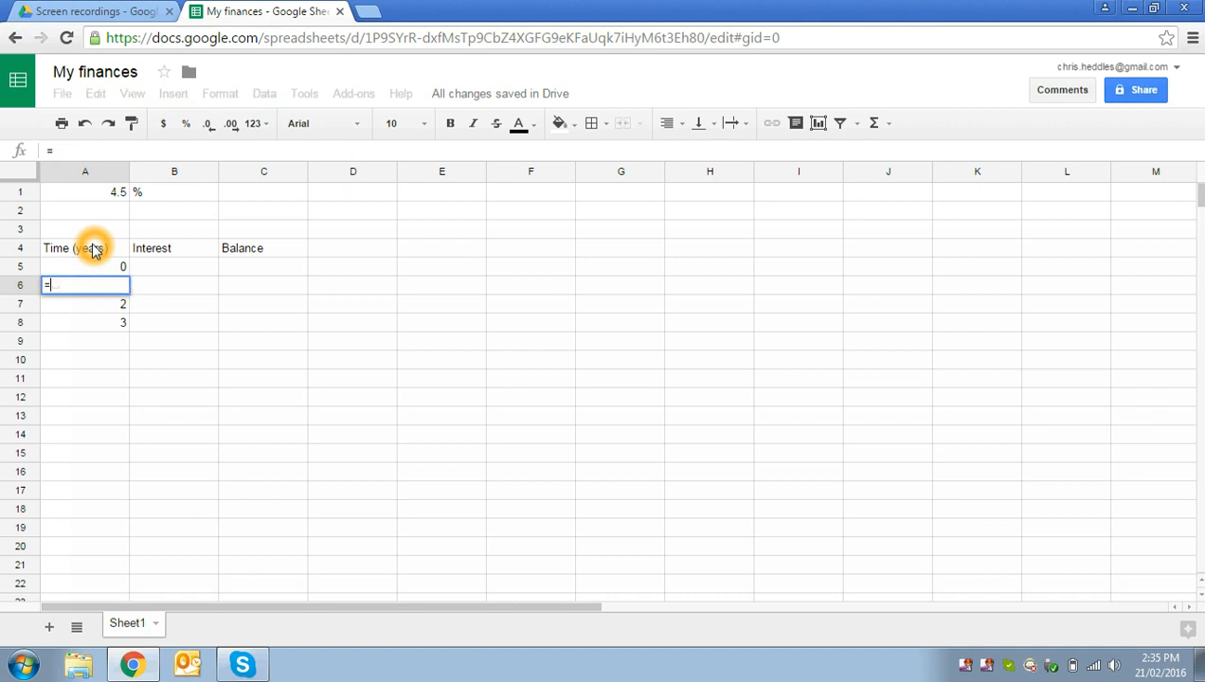
{"action": "left_click", "coordinate": [85, 324]}
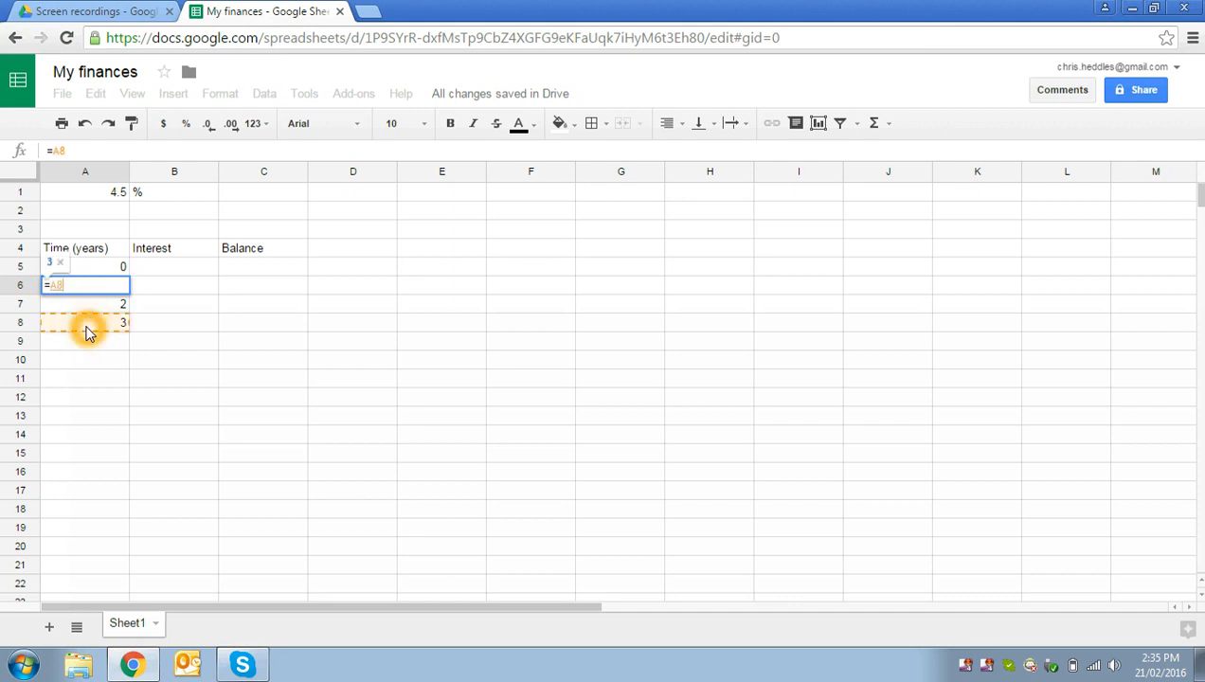
{"action": "left_click", "coordinate": [86, 178]}
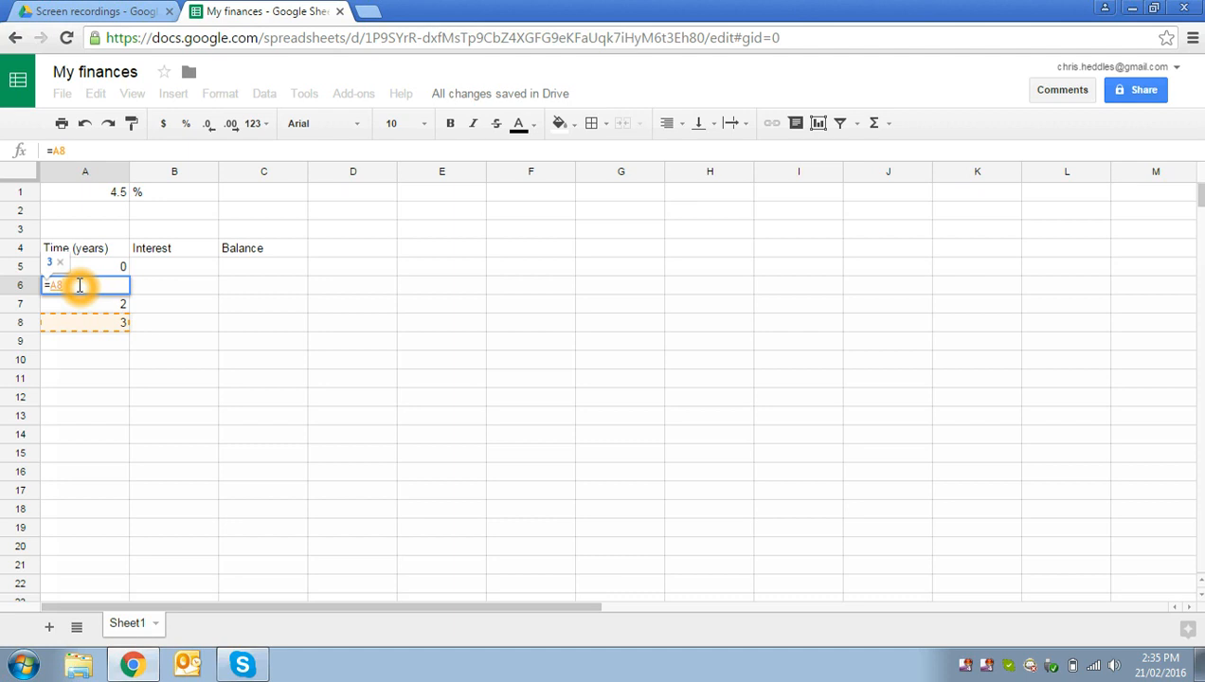
{"action": "key", "text": "Return"}
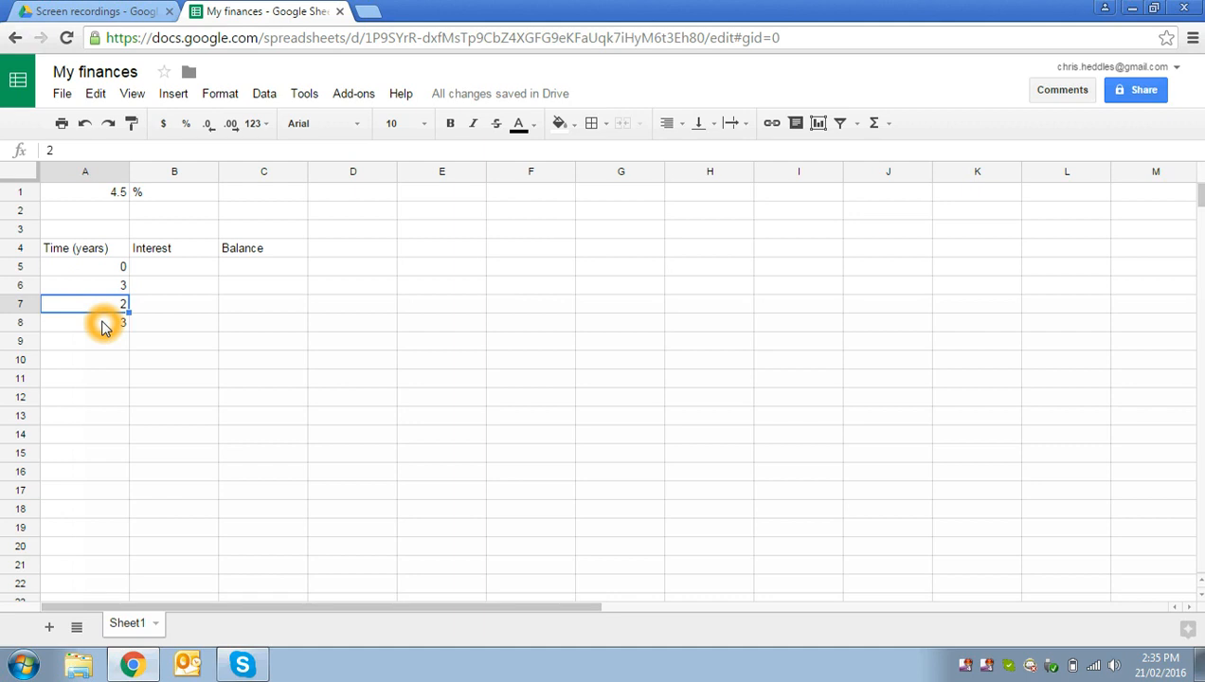
Step: Change the value in cell A8 to 5
{"action": "left_click", "coordinate": [104, 326]}
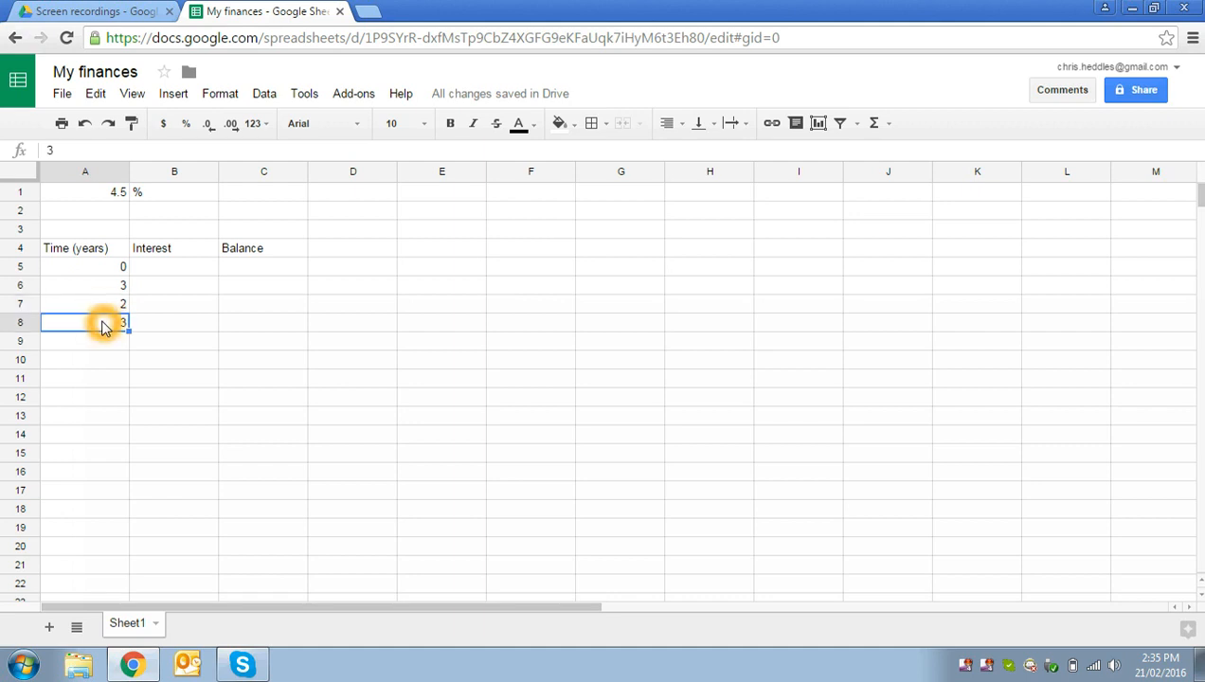
{"action": "type", "text": "5"}
{"action": "key", "text": "Return"}
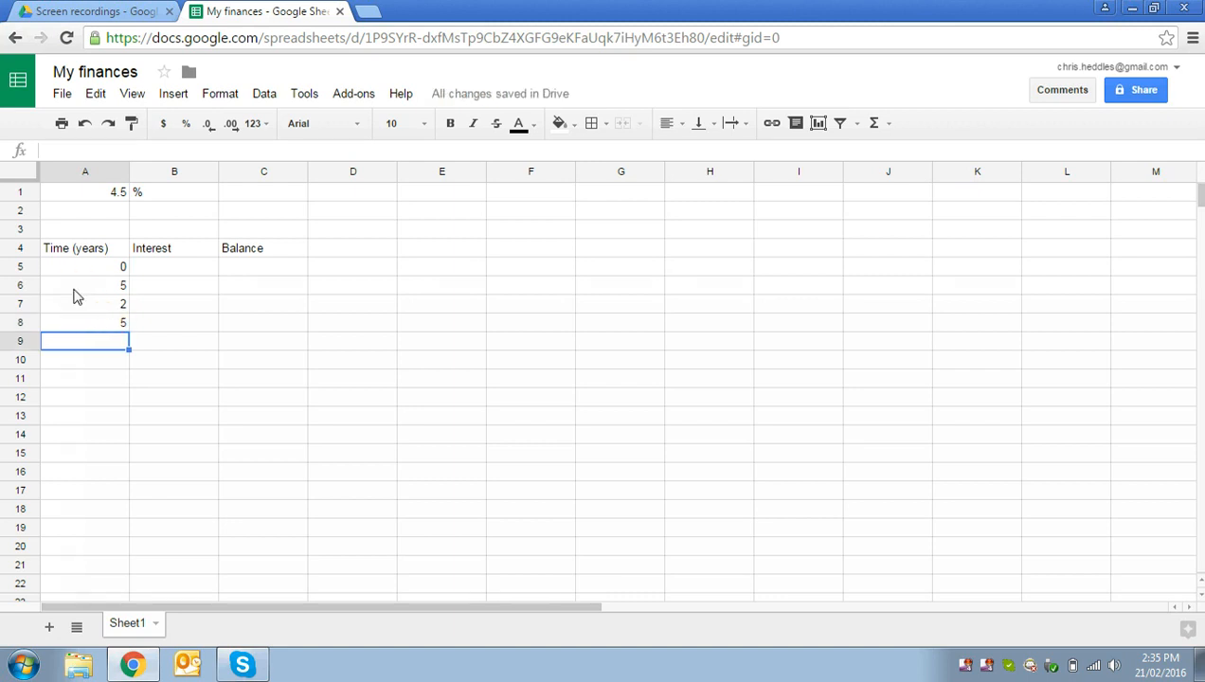
Step: Set cell A6 to the formula =A5+1 so it adds one year to the cell above
{"action": "left_click", "coordinate": [75, 289]}
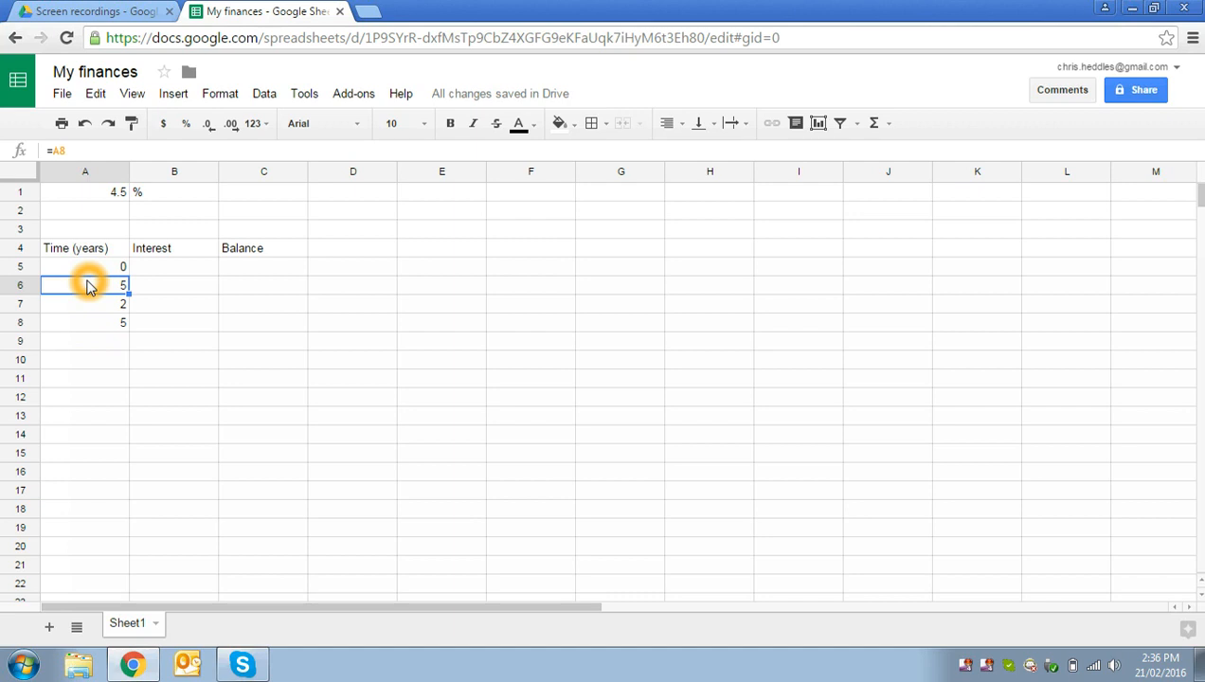
{"action": "type", "text": "="}
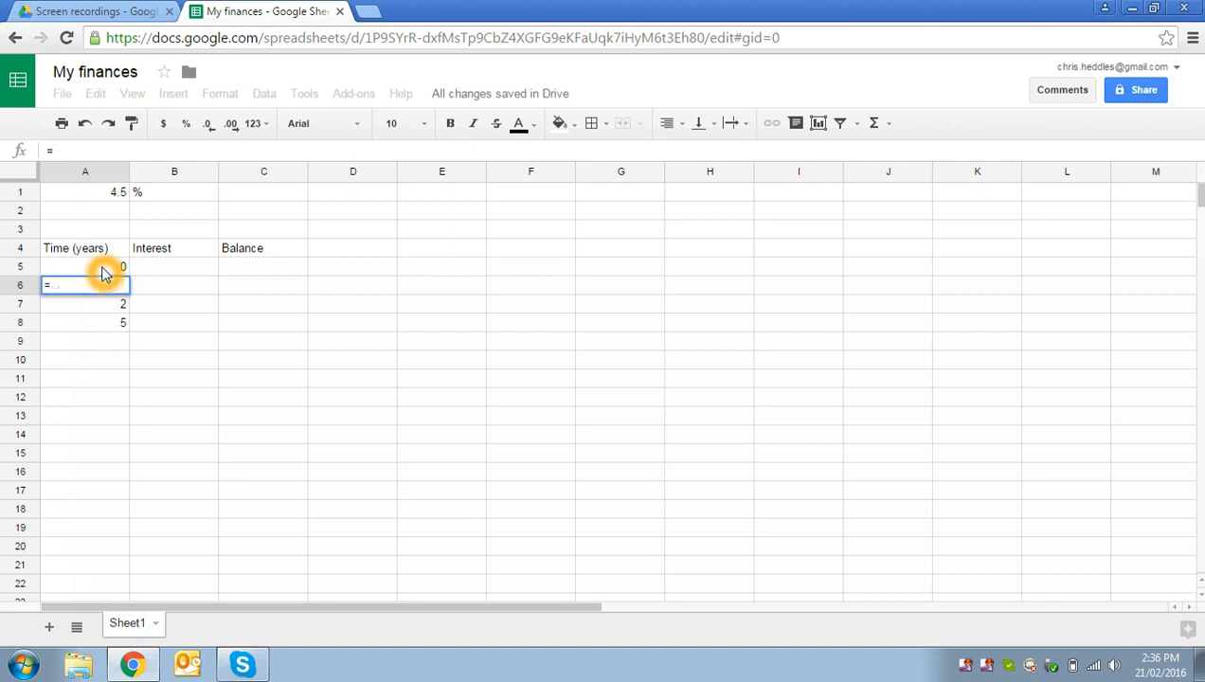
{"action": "left_click", "coordinate": [104, 272]}
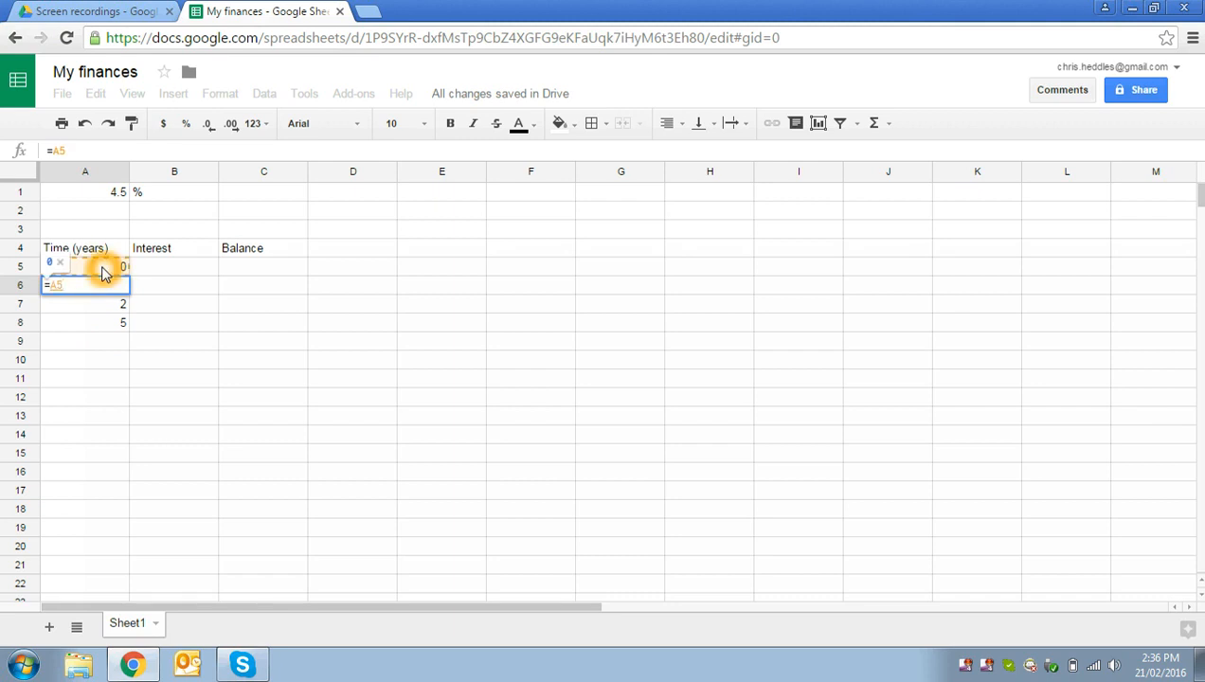
{"action": "type", "text": "+1"}
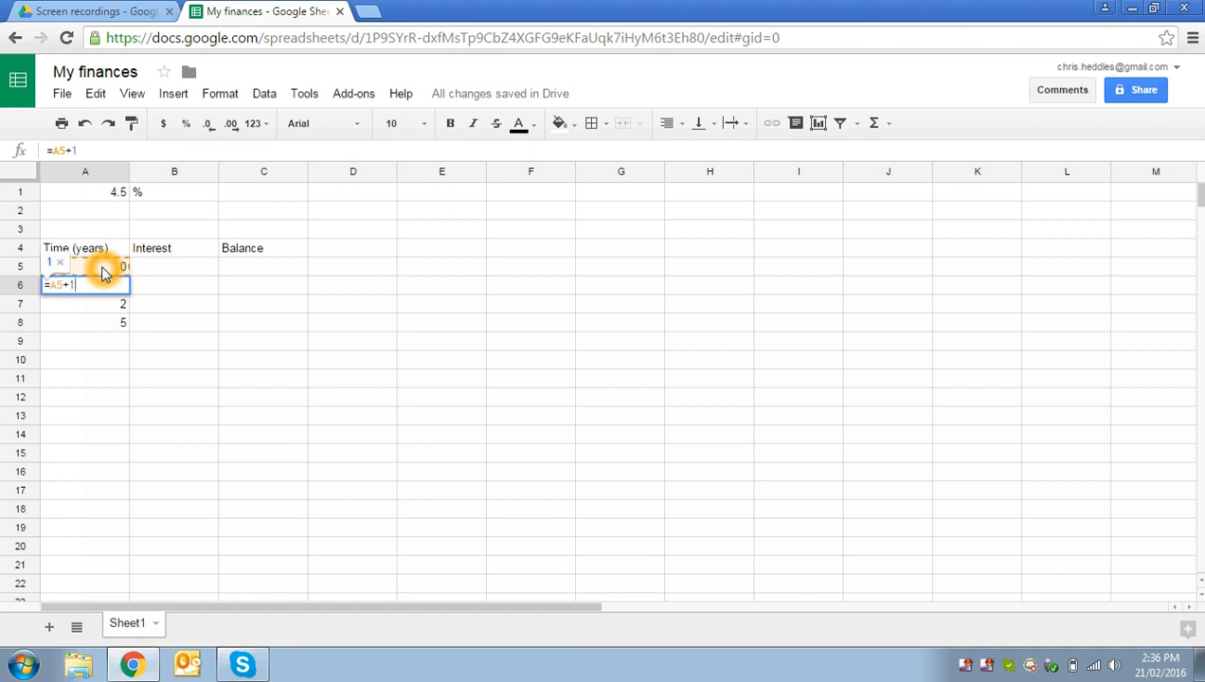
{"action": "key", "text": "Return"}
{"action": "key", "text": "Up"}
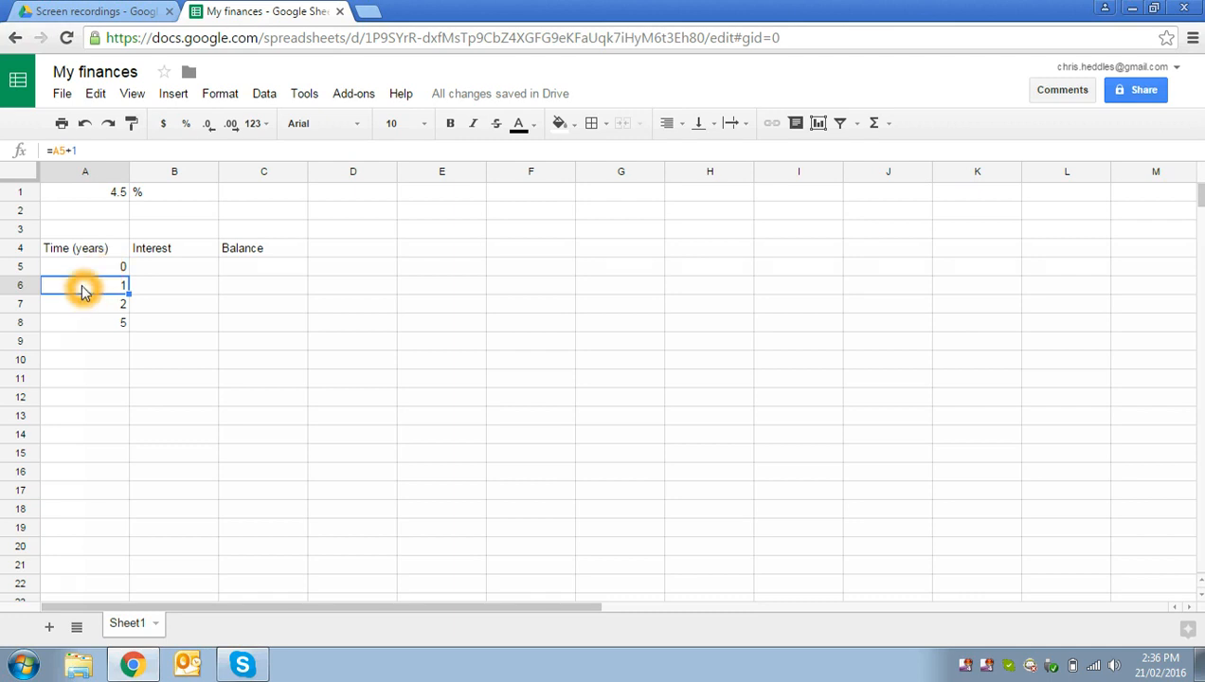
{"action": "left_click_drag", "start_coordinate": [83, 291], "coordinate": [86, 539]}
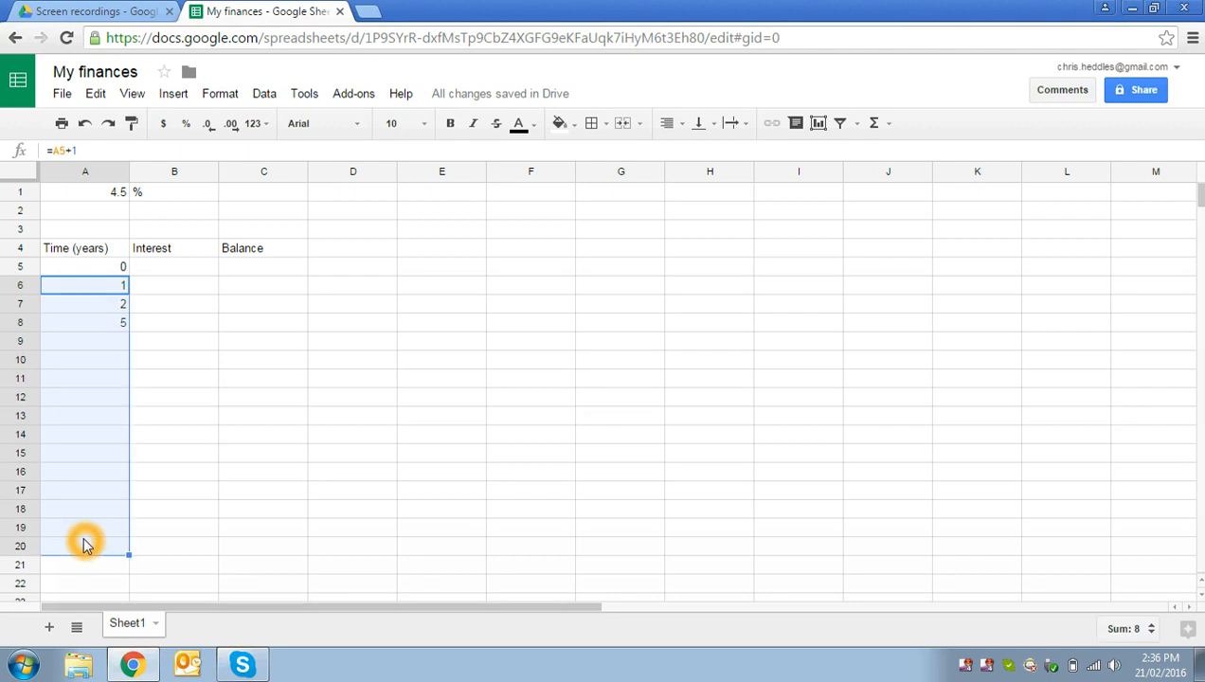
{"action": "left_click", "coordinate": [161, 344]}
{"action": "left_click", "coordinate": [89, 278]}
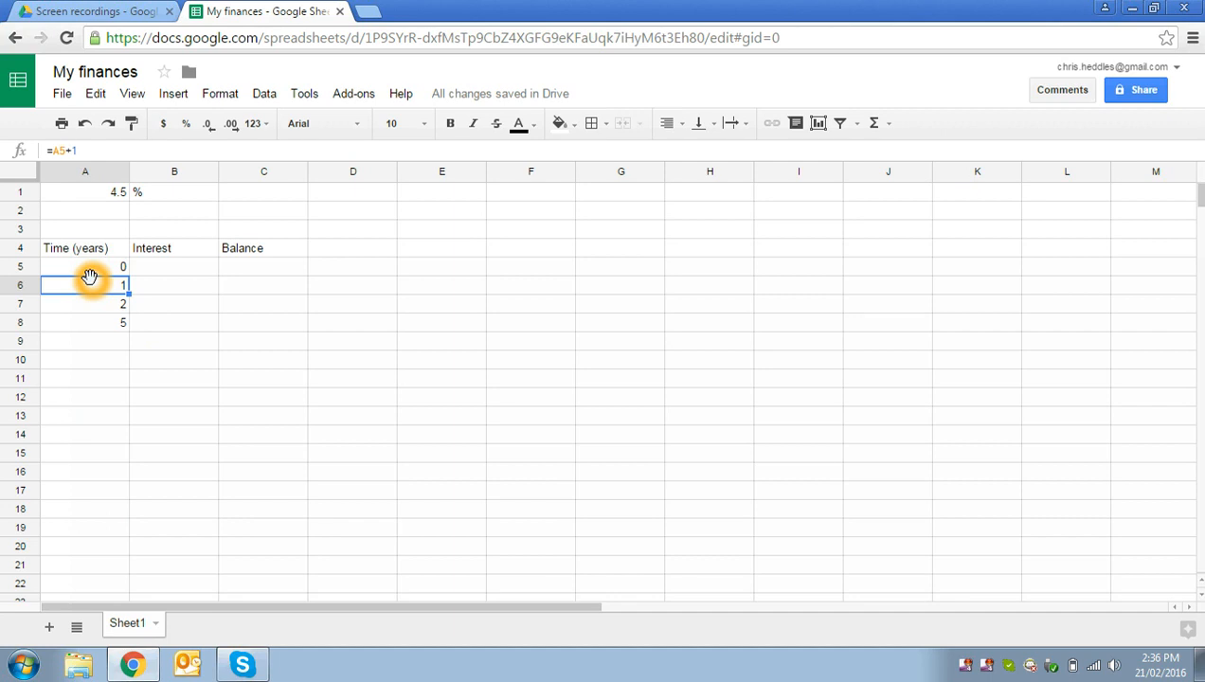
Step: Fill the formula in cell A6 down the Time (years) column through cell A21
{"action": "key", "text": "shift+Down"}
{"action": "key", "text": "shift+Down"}
{"action": "key", "text": "shift+Down"}
{"action": "key", "text": "shift+Down"}
{"action": "key", "text": "shift+Down"}
{"action": "key", "text": "shift+Down"}
{"action": "key", "text": "shift+Down"}
{"action": "key", "text": "shift+Down"}
{"action": "key", "text": "shift+Down"}
{"action": "key", "text": "shift+Down"}
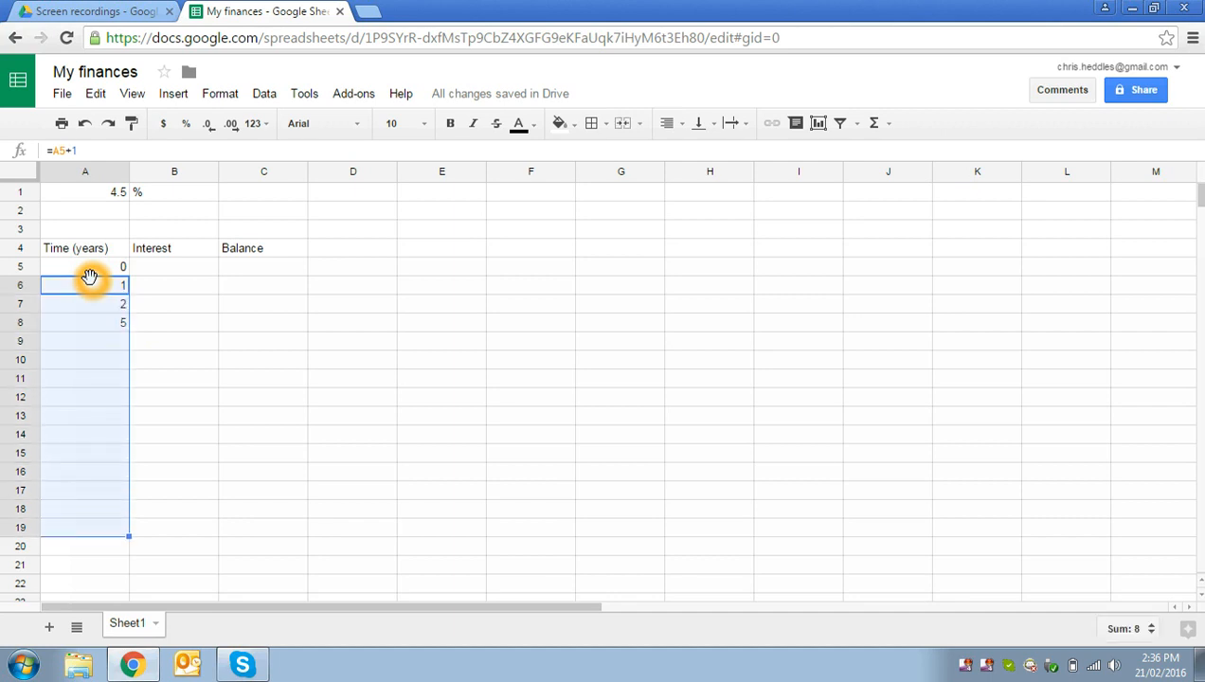
{"action": "key", "text": "shift+Right"}
{"action": "key", "text": "shift+Right"}
{"action": "key", "text": "shift+Left"}
{"action": "key", "text": "shift+Left"}
{"action": "key", "text": "shift+Down"}
{"action": "key", "text": "shift+Down"}
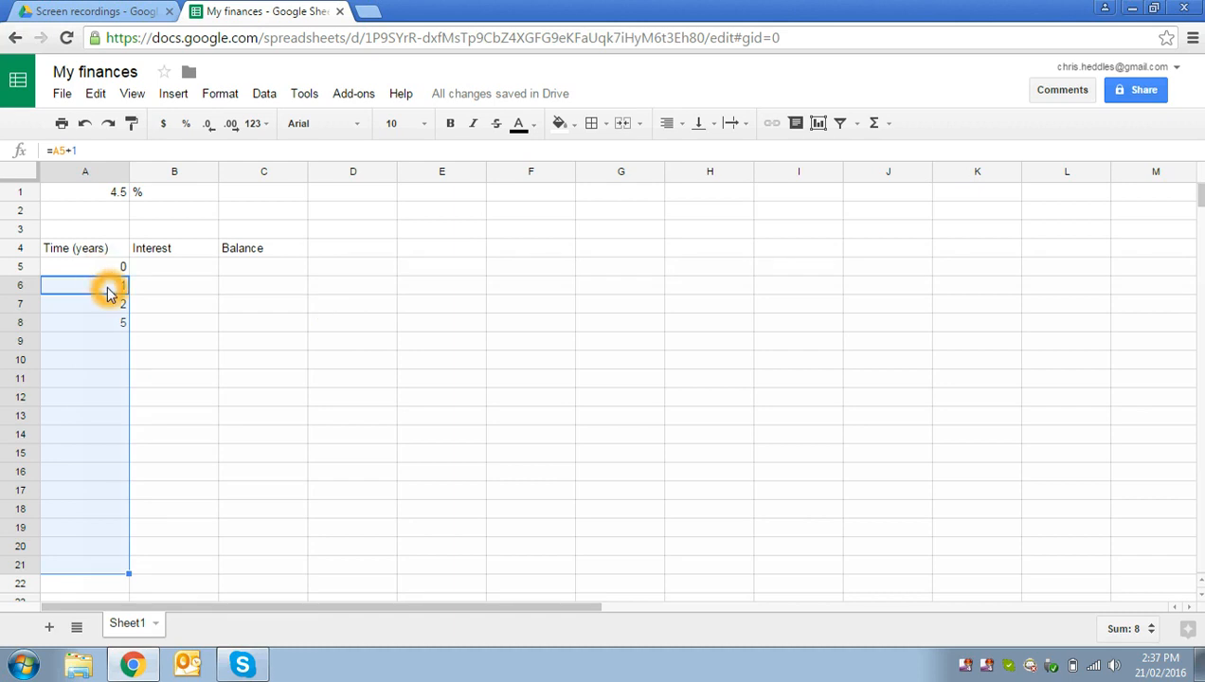
{"action": "key", "text": "ctrl+d"}
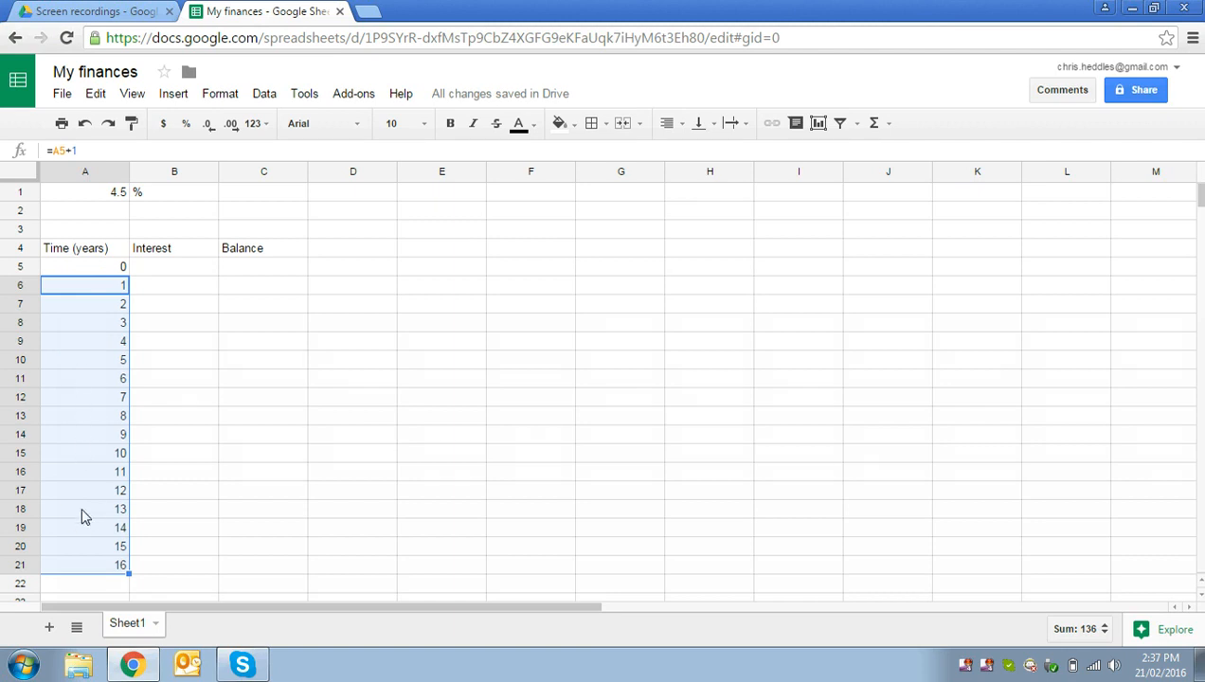
Step: Inspect the filled-down formula in cell A13 to see which cell it references
{"action": "left_click", "coordinate": [106, 565], "text": "shift"}
{"action": "left_click", "coordinate": [103, 566], "text": "shift"}
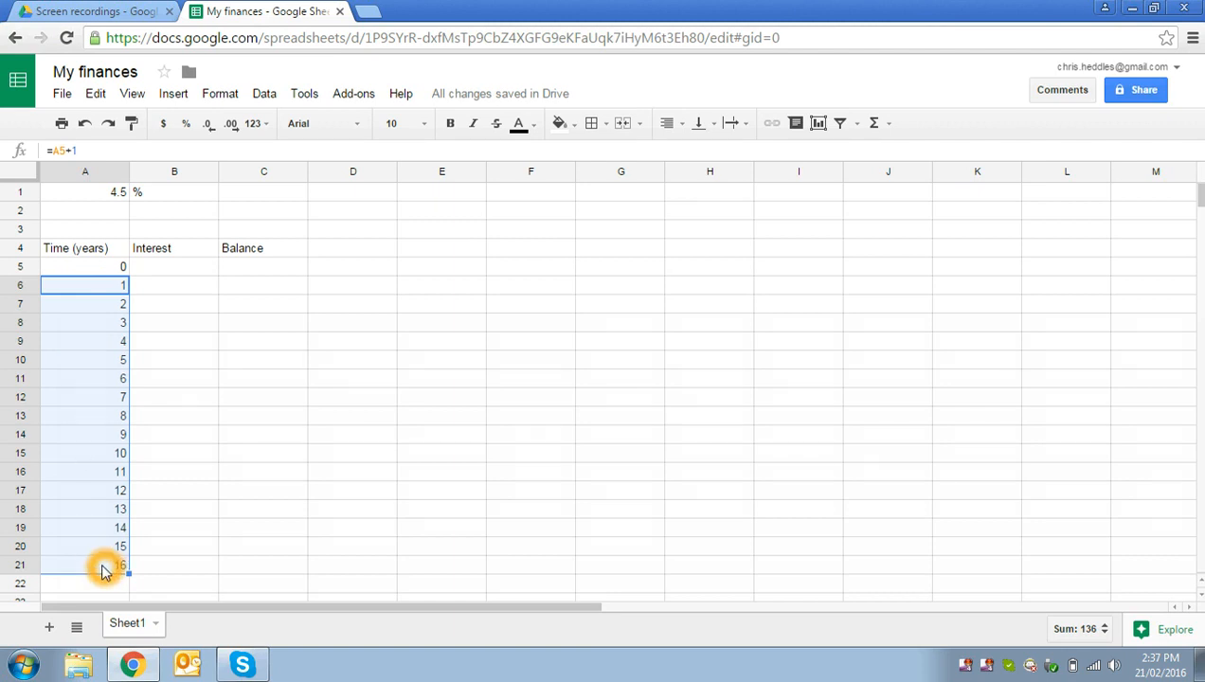
{"action": "left_click", "coordinate": [88, 418]}
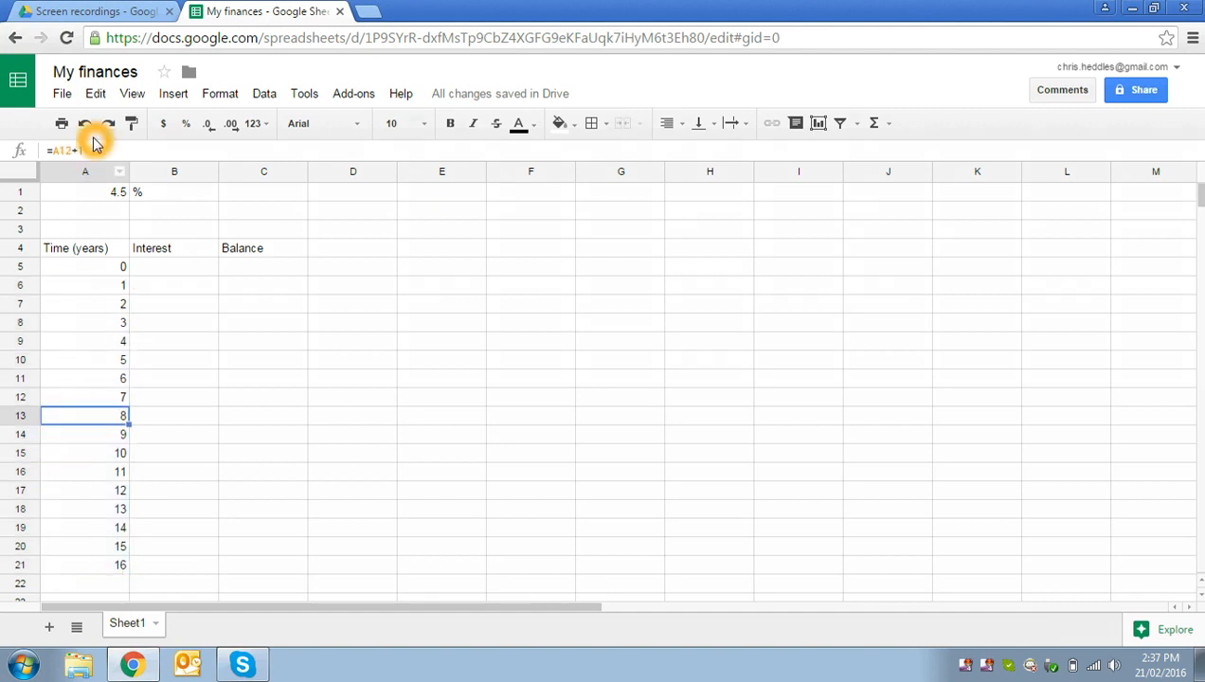
{"action": "left_click_drag", "start_coordinate": [95, 150], "coordinate": [41, 148]}
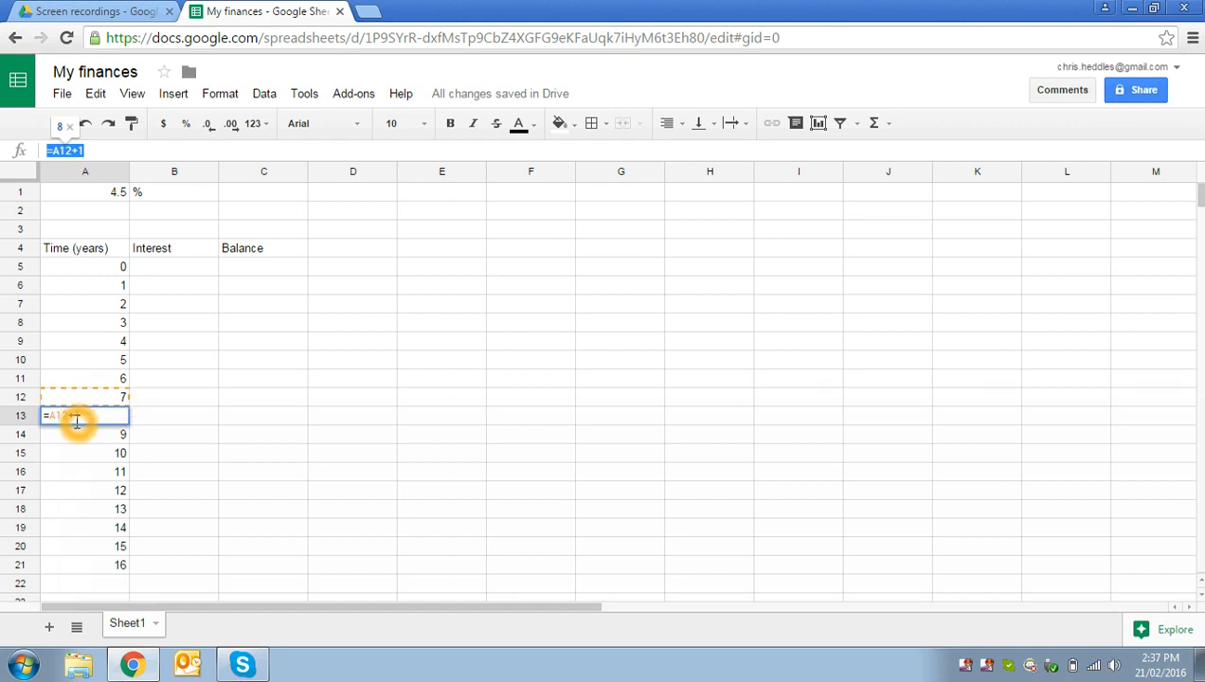
{"action": "key", "text": "Return"}
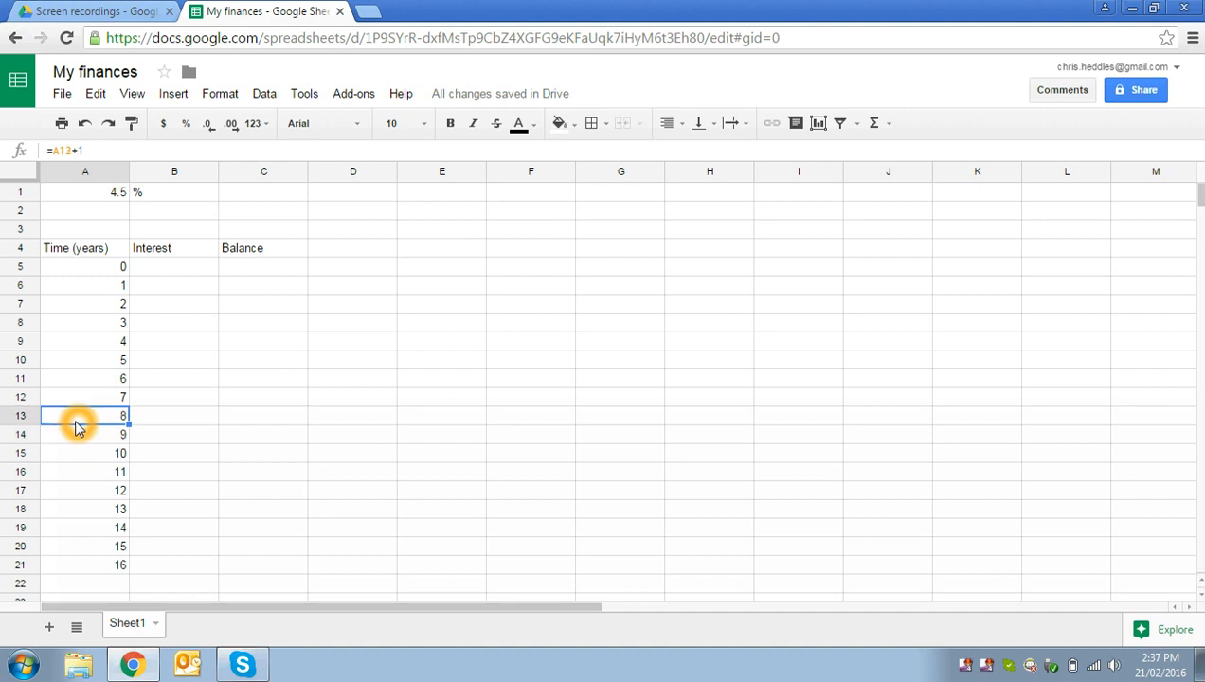
{"action": "left_click", "coordinate": [103, 417]}
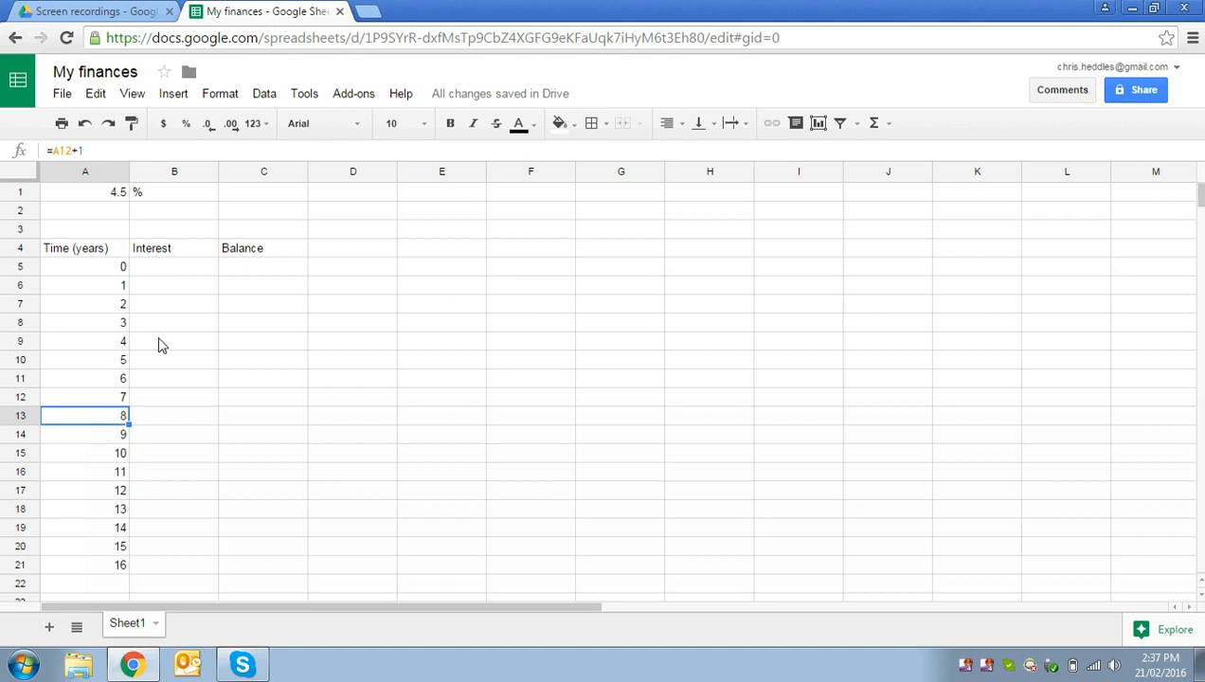
Step: Enter a starting balance of $400 in cell C5 for year 0
{"action": "left_click", "coordinate": [145, 268]}
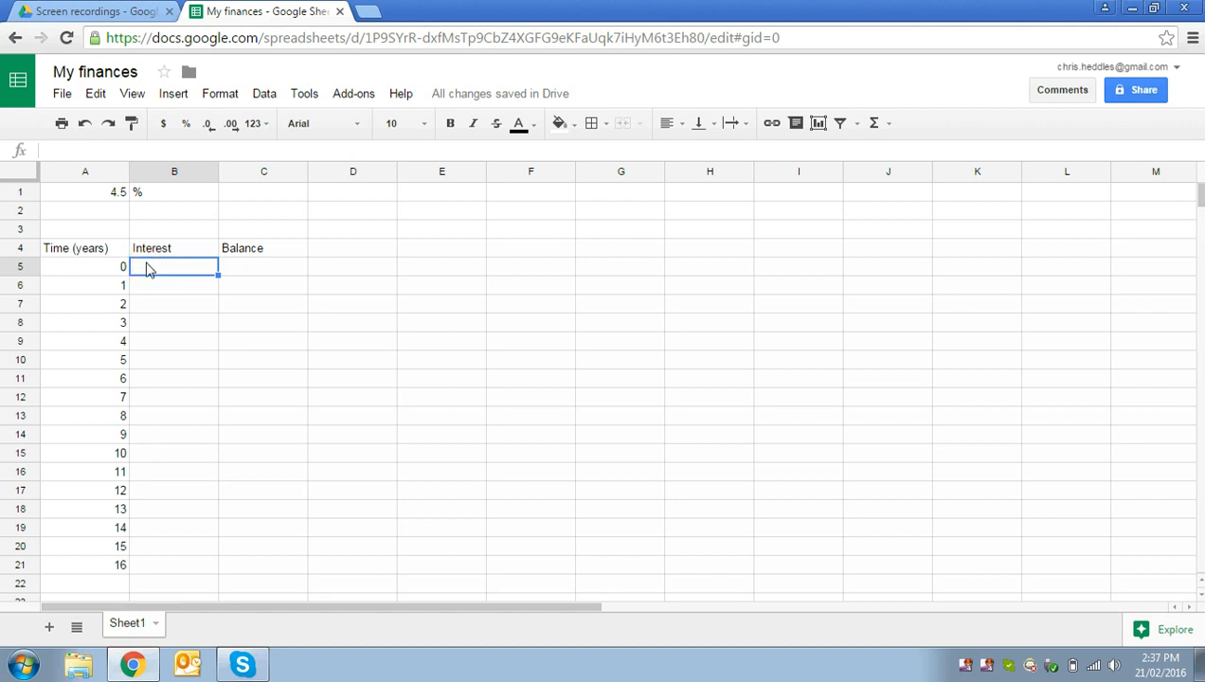
{"action": "left_click", "coordinate": [239, 270]}
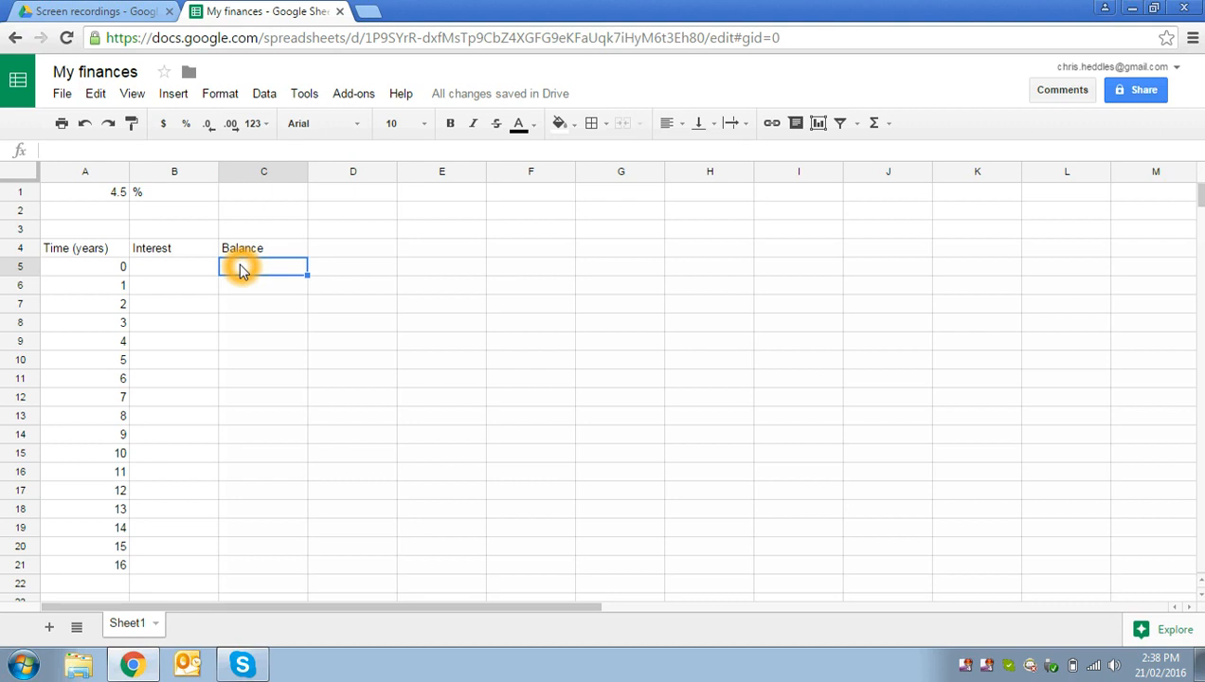
{"action": "type", "text": "$400"}
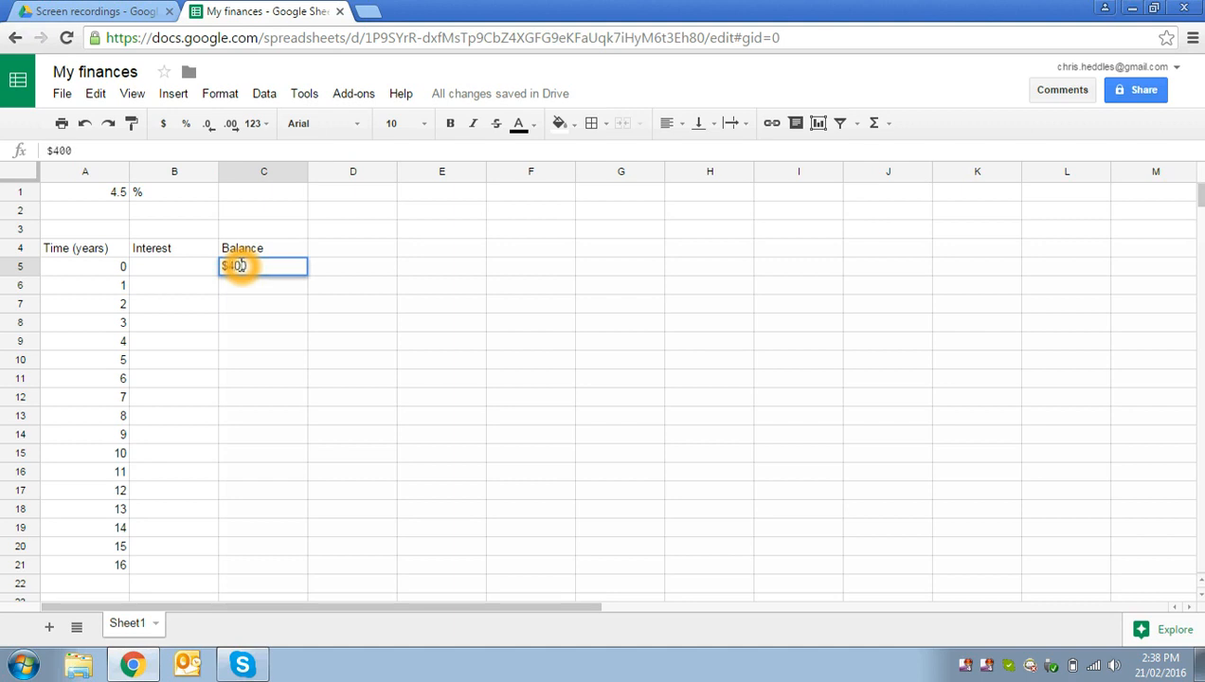
{"action": "key", "text": "Return"}
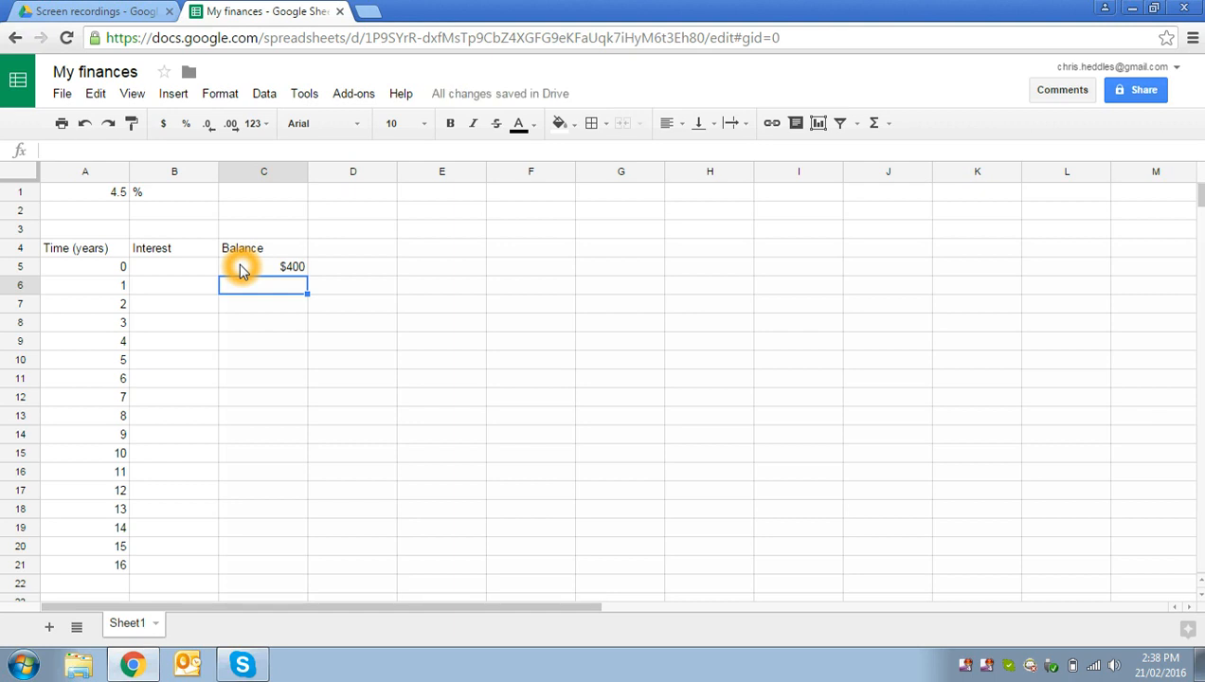
Step: Enter the interest formula =C5*A1 in cell B6, multiplying the starting balance by the rate
{"action": "key", "text": "Left"}
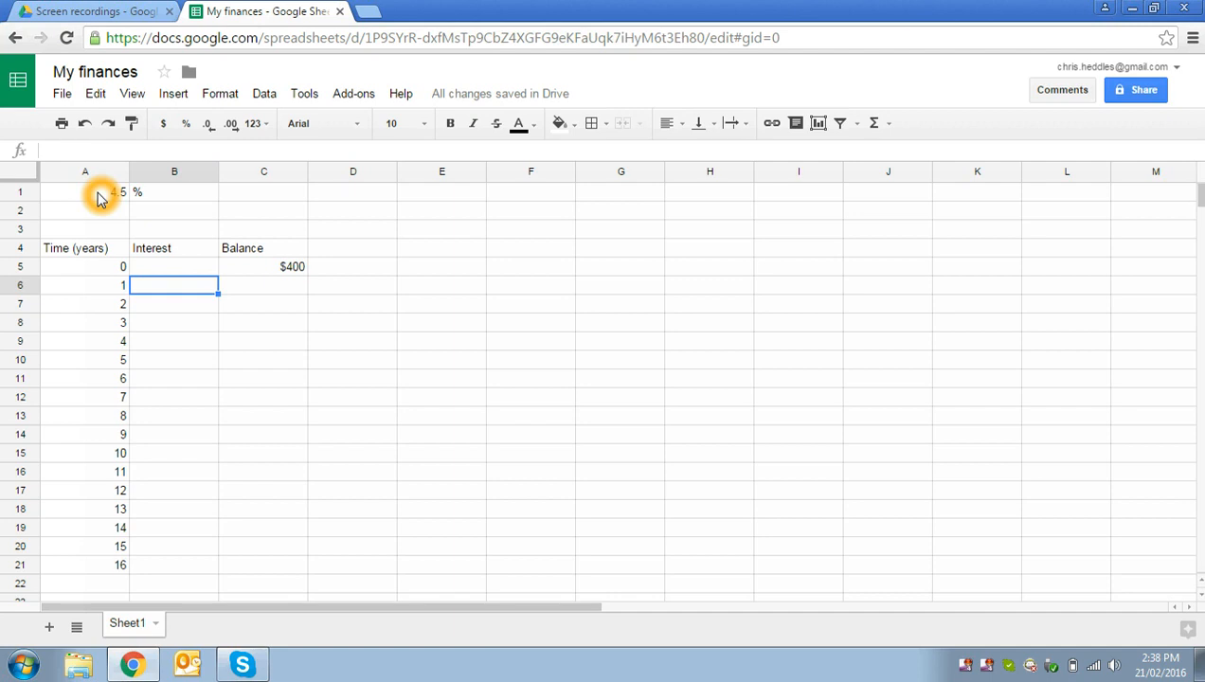
{"action": "type", "text": "="}
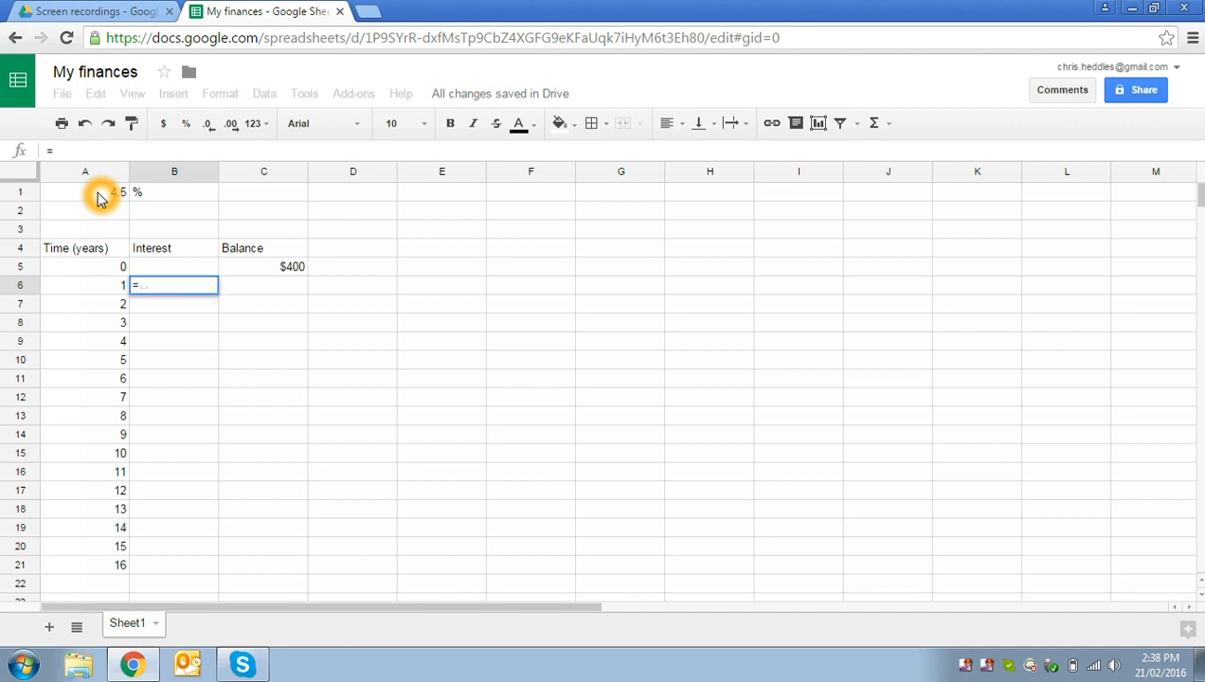
{"action": "left_click", "coordinate": [256, 274]}
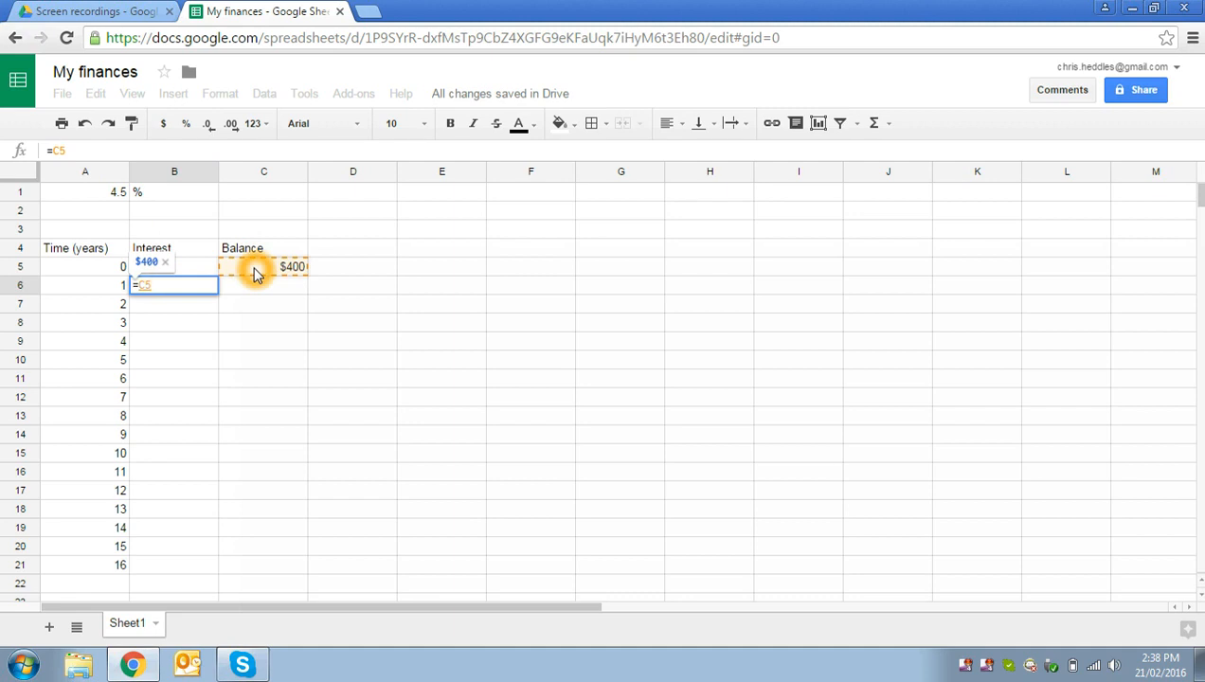
{"action": "type", "text": "*"}
{"action": "left_click", "coordinate": [101, 199]}
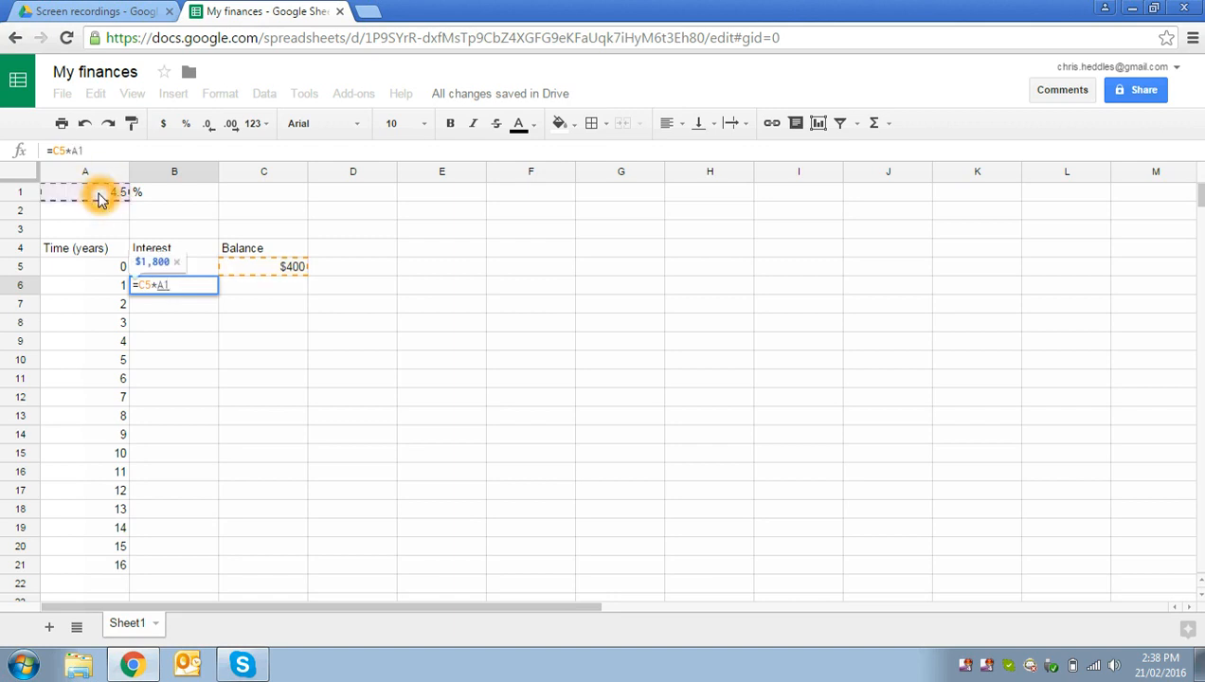
{"action": "key", "text": "Return"}
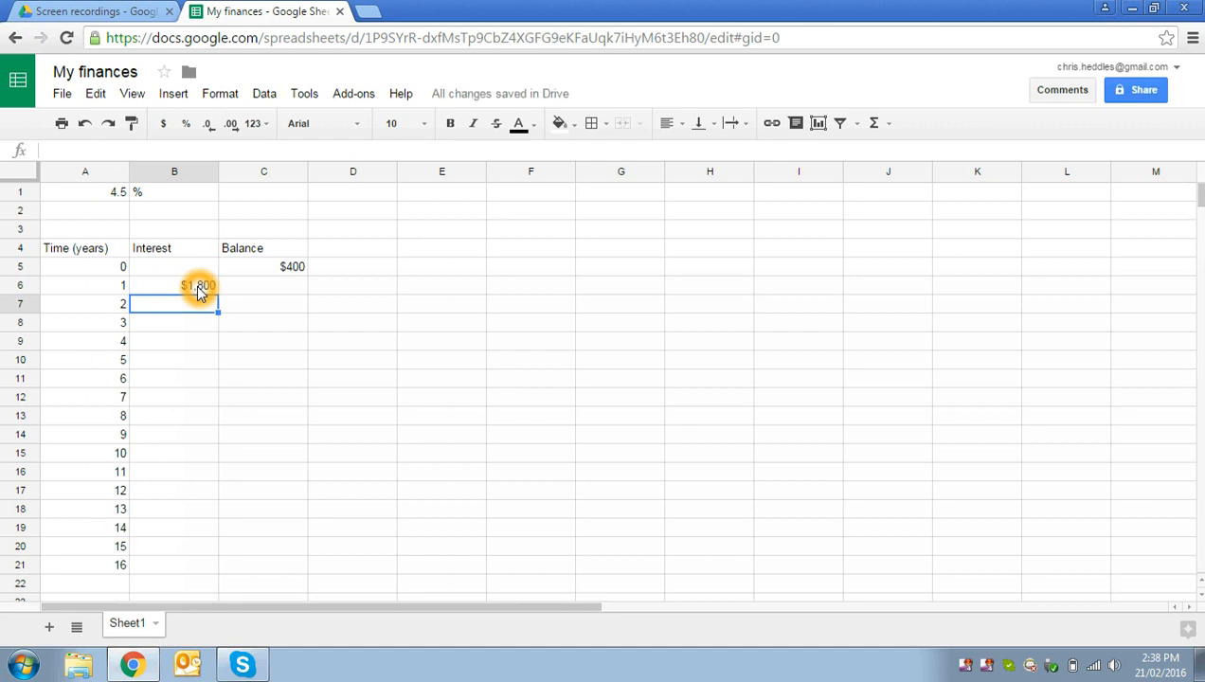
Step: Try the interest formula in cell B6 as =C5*A1/100, and undo that change
{"action": "left_click", "coordinate": [139, 287]}
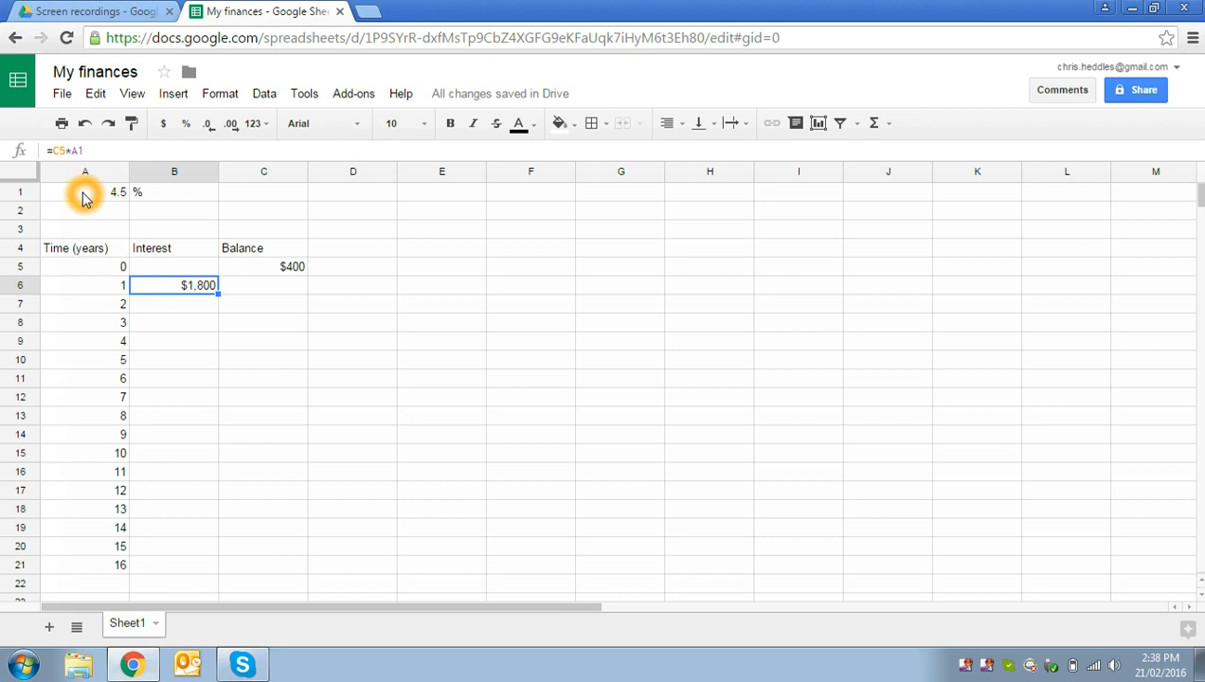
{"action": "left_click", "coordinate": [118, 150]}
{"action": "left_click", "coordinate": [119, 151]}
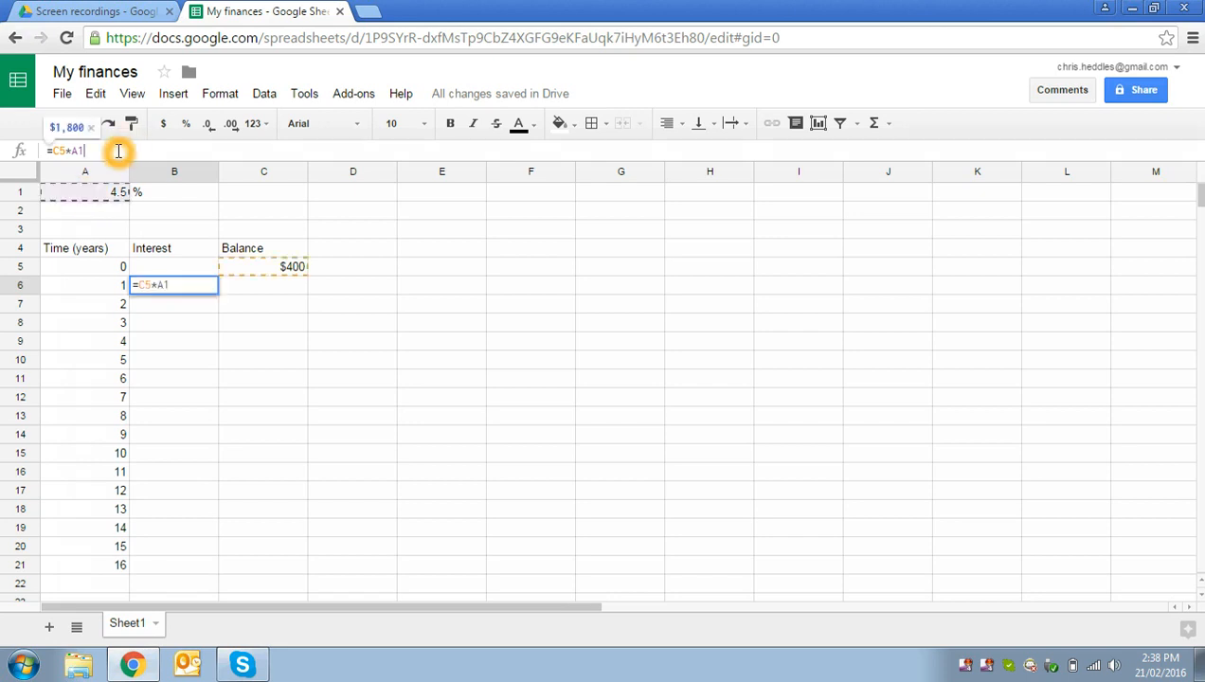
{"action": "type", "text": "/100"}
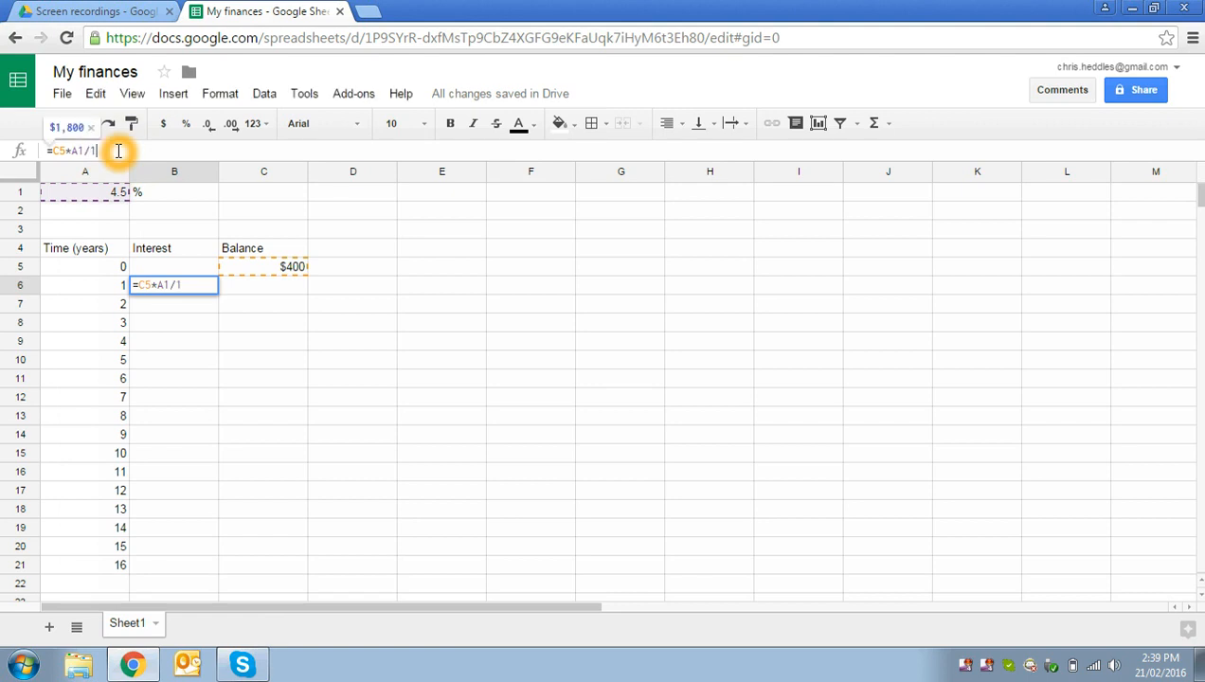
{"action": "key", "text": "Return"}
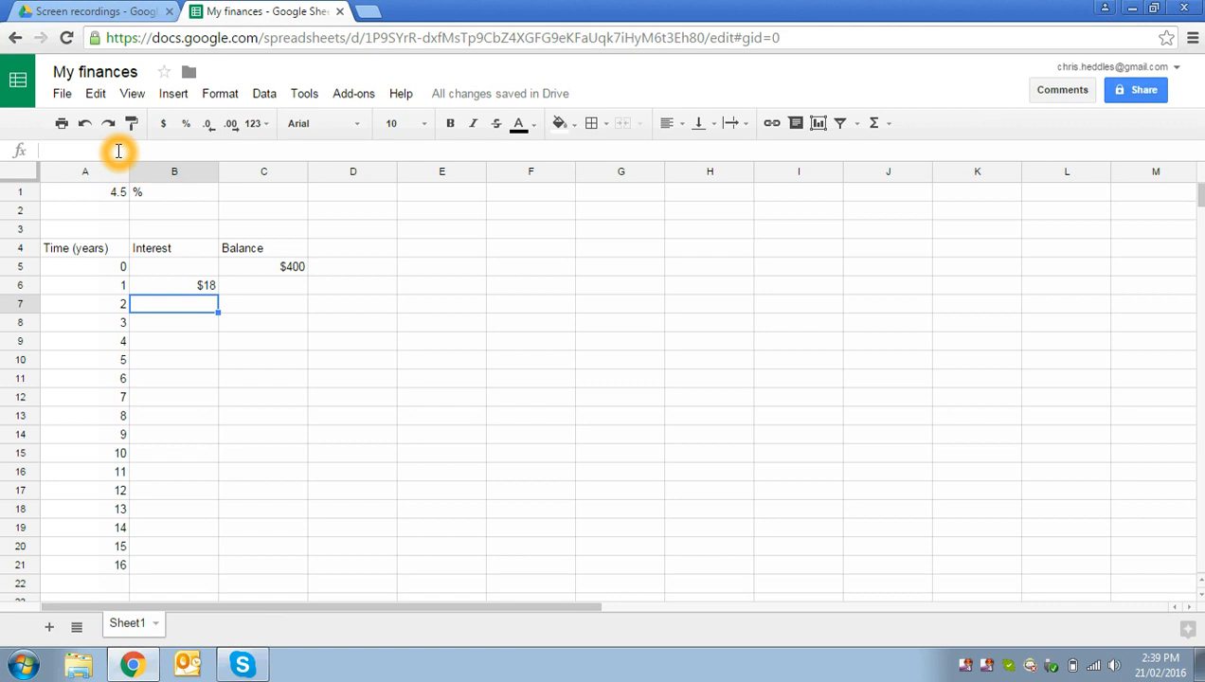
{"action": "key", "text": "Up"}
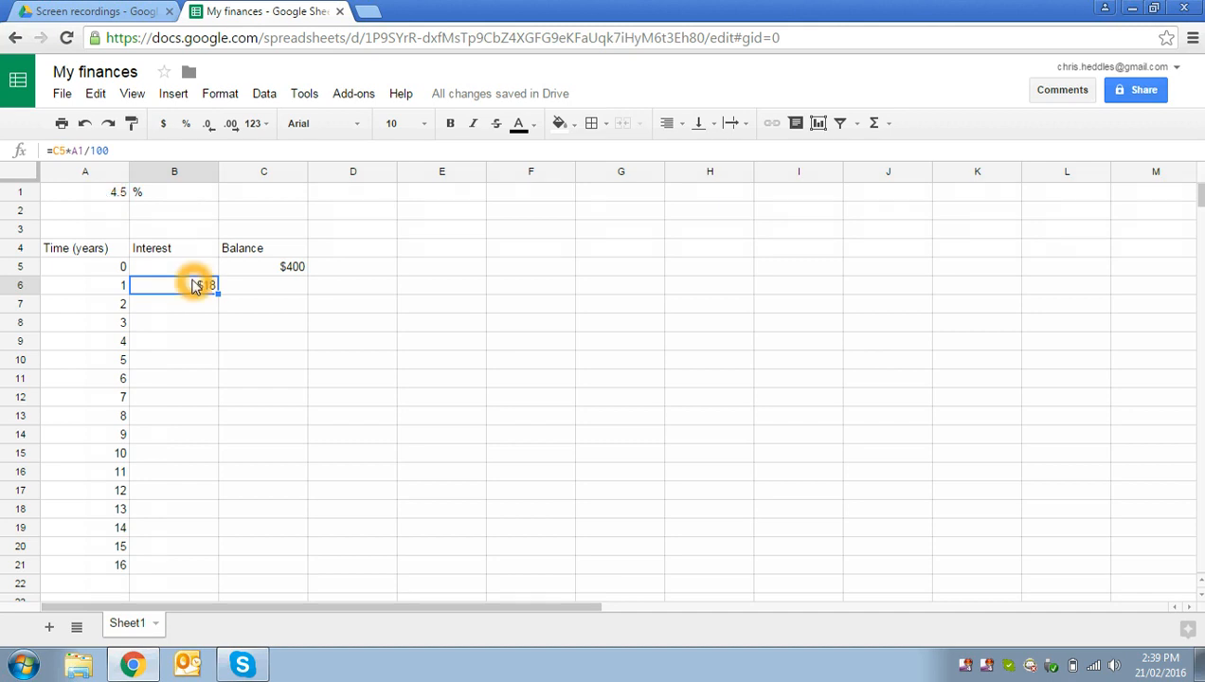
{"action": "key", "text": "ctrl+z"}
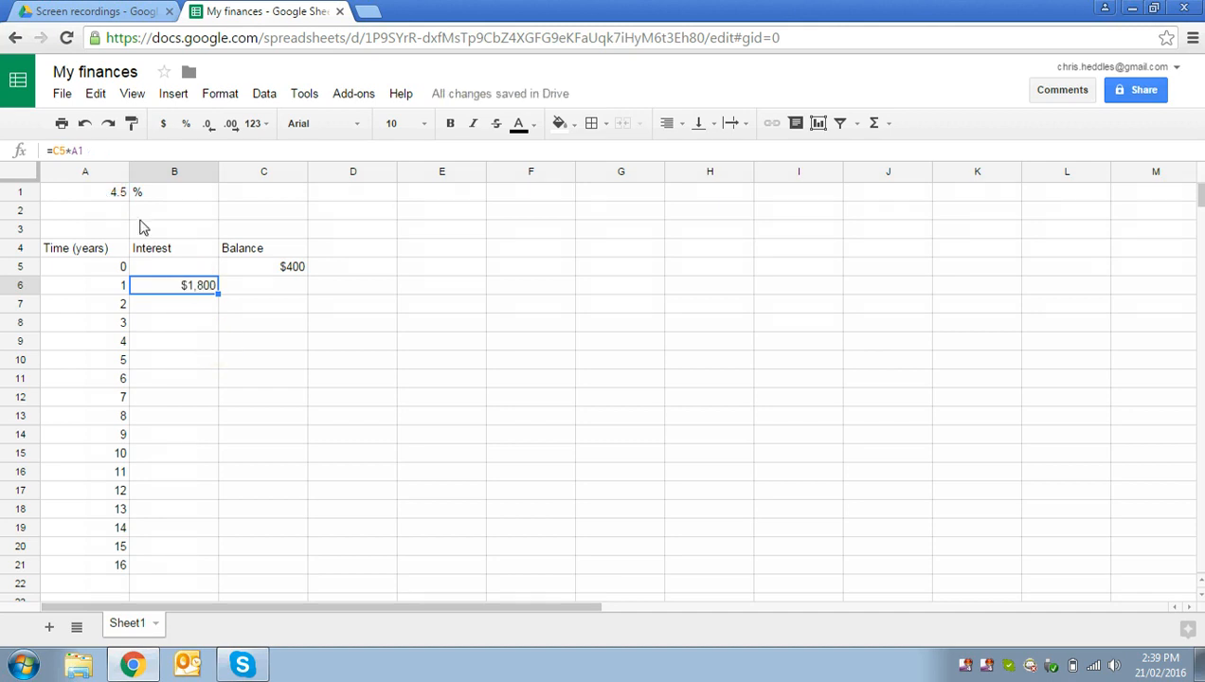
Step: Change the rate in cell A1 to 4.5% and delete the separate % sign from cell B1
{"action": "left_click", "coordinate": [107, 195]}
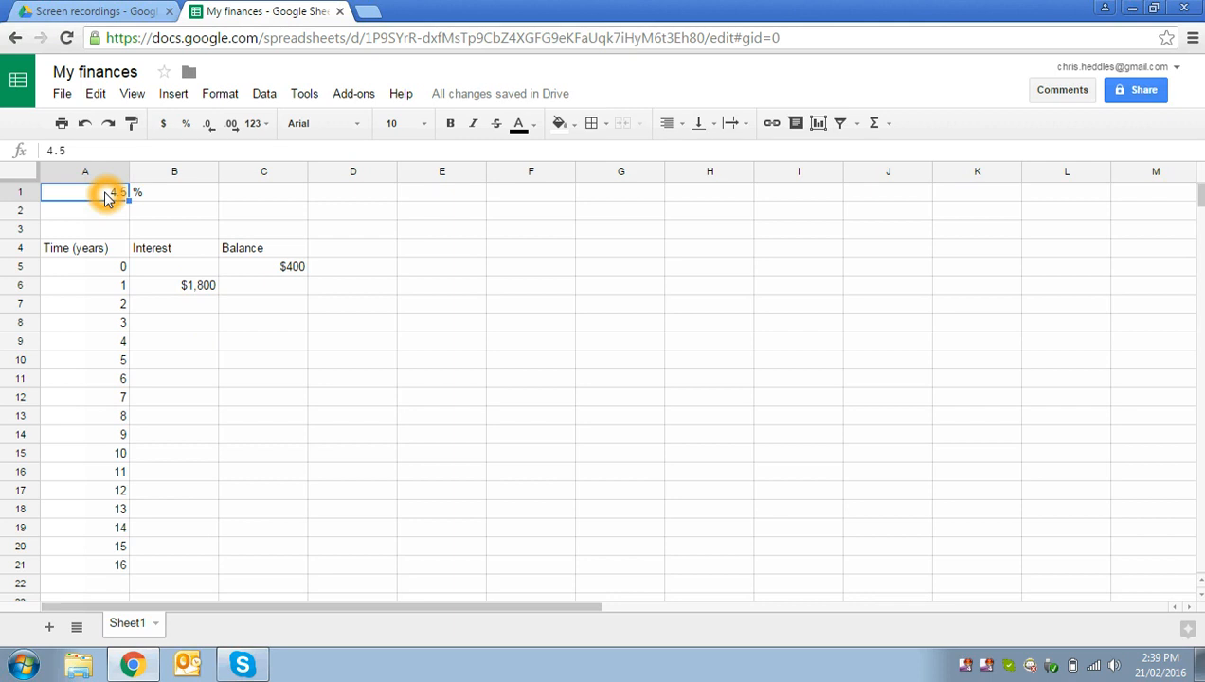
{"action": "left_click", "coordinate": [79, 149]}
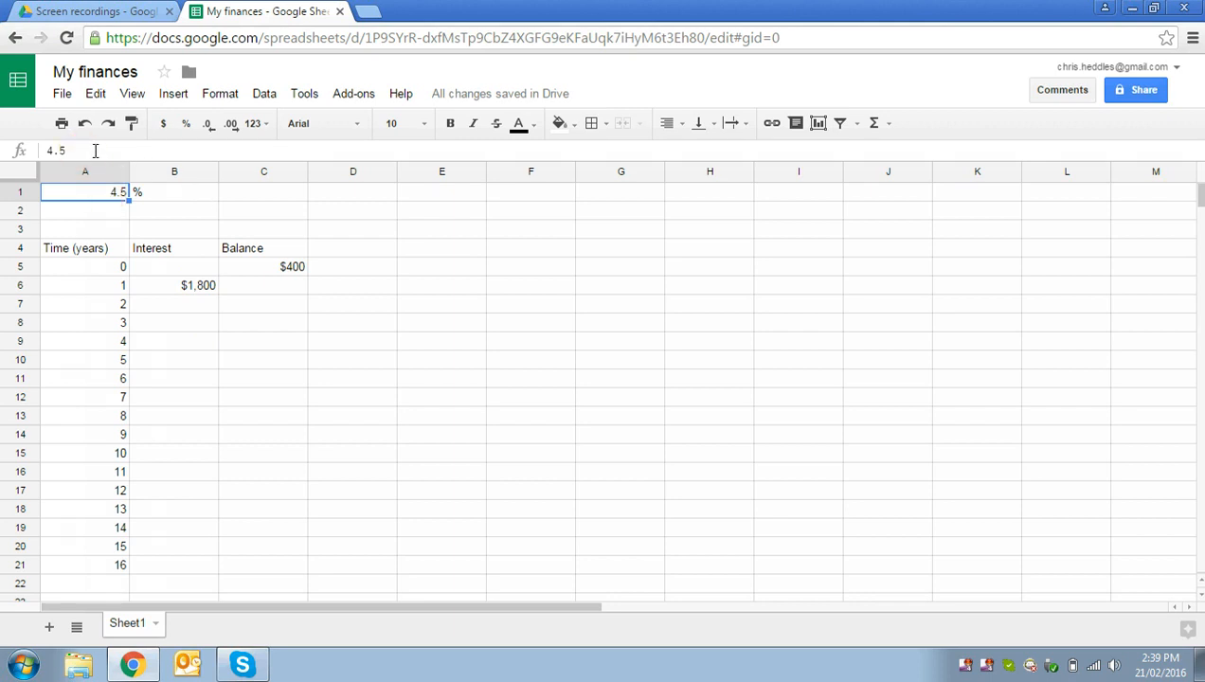
{"action": "left_click", "coordinate": [94, 151]}
{"action": "type", "text": "%"}
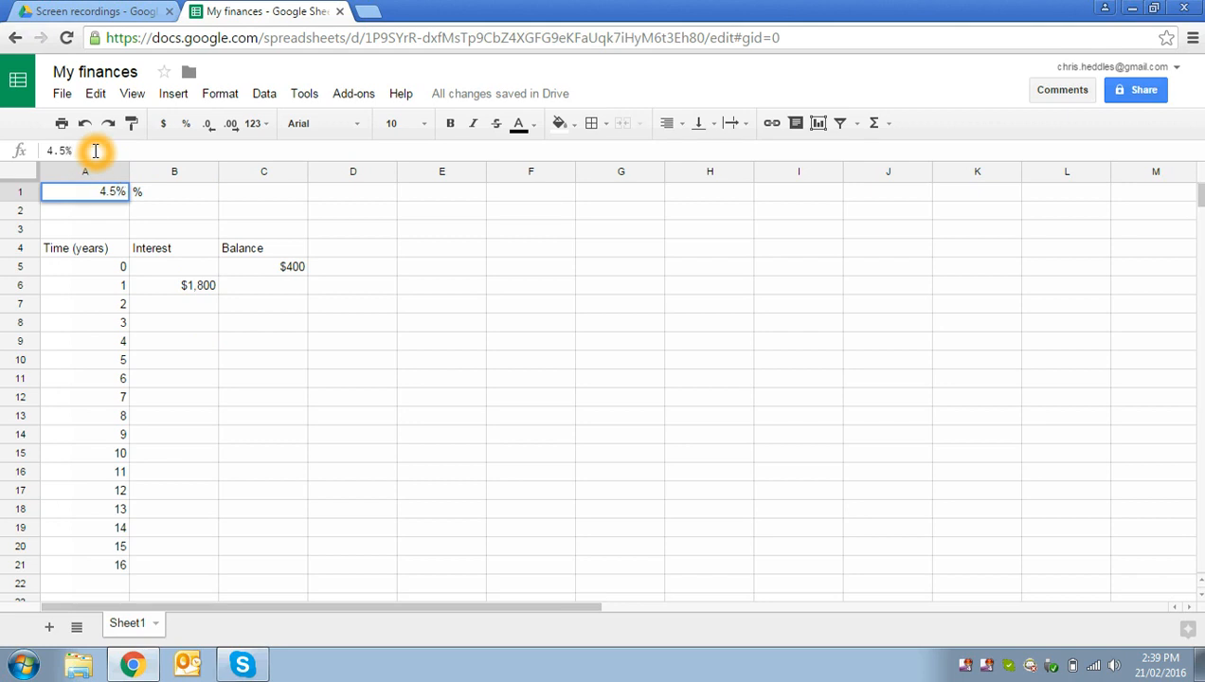
{"action": "key", "text": "Return"}
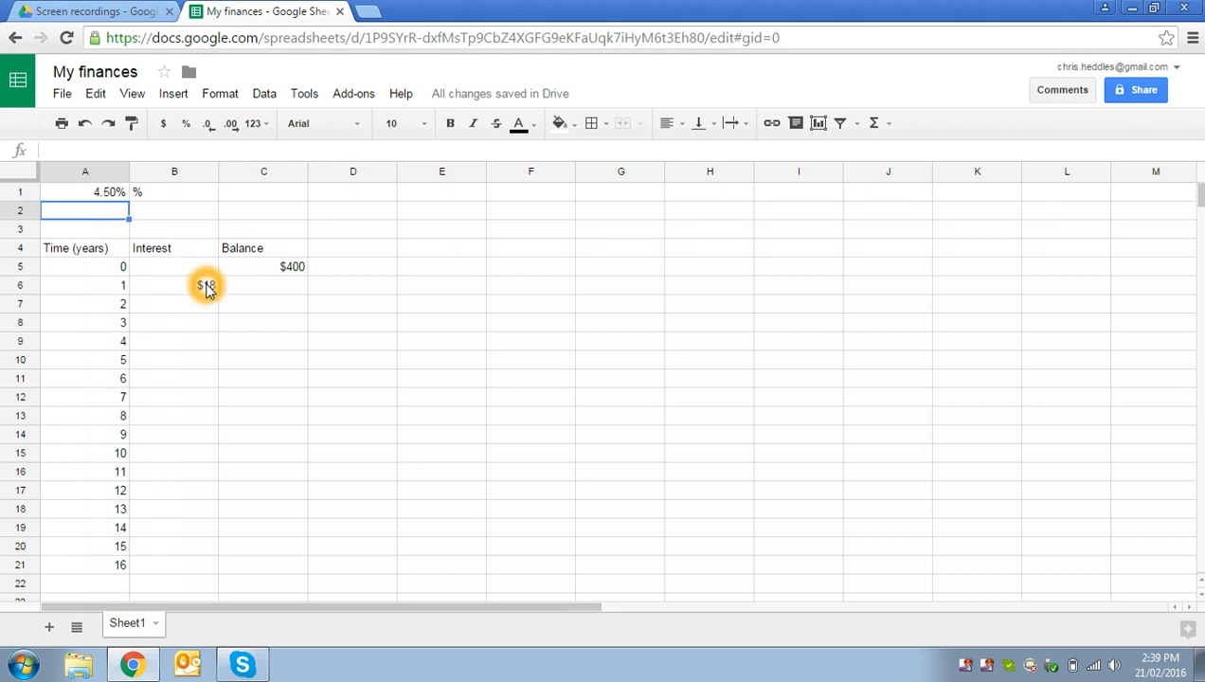
{"action": "left_click", "coordinate": [143, 197]}
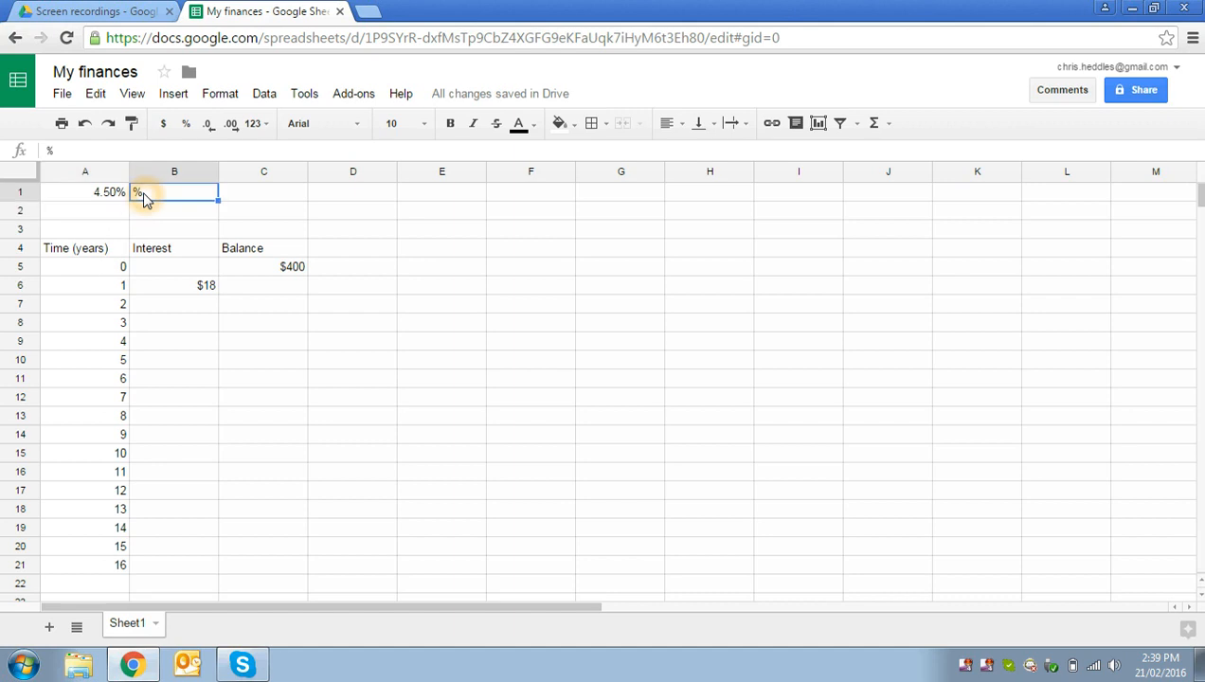
{"action": "key", "text": "Delete"}
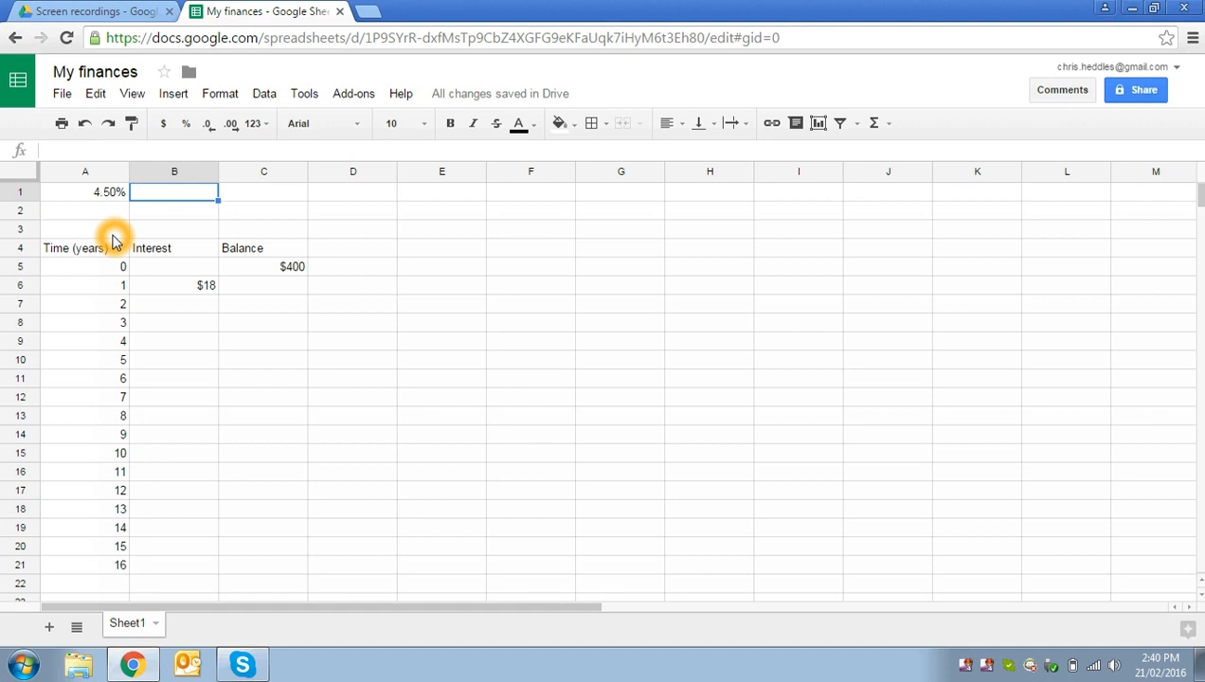
Step: Enter the balance formula =C5+B6 in cell C6, adding the year 1 interest to the previous balance
{"action": "left_click", "coordinate": [252, 289]}
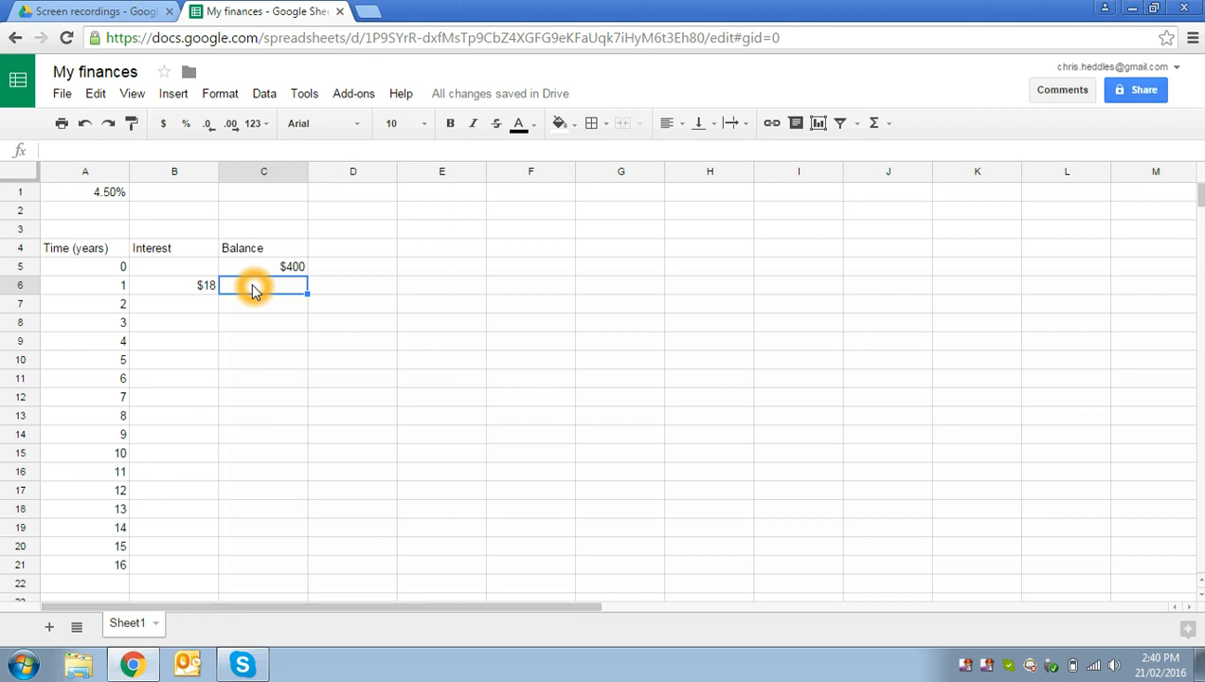
{"action": "type", "text": "="}
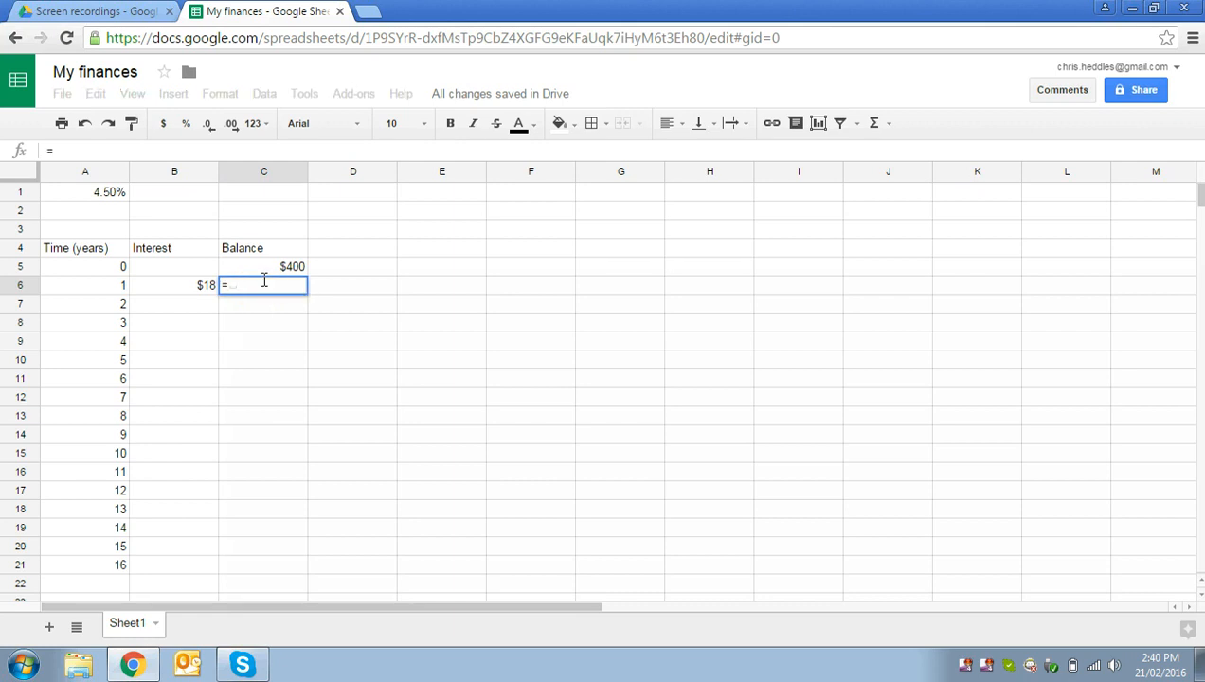
{"action": "left_click", "coordinate": [265, 274]}
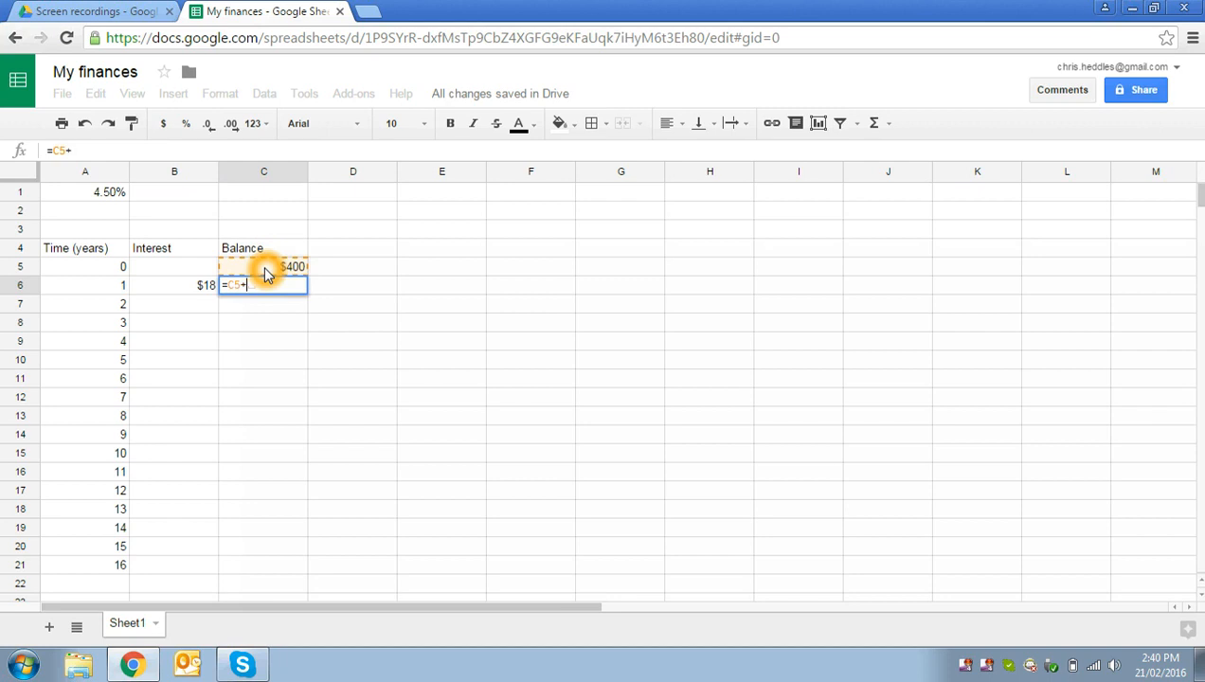
{"action": "type", "text": "+"}
{"action": "left_click", "coordinate": [197, 287]}
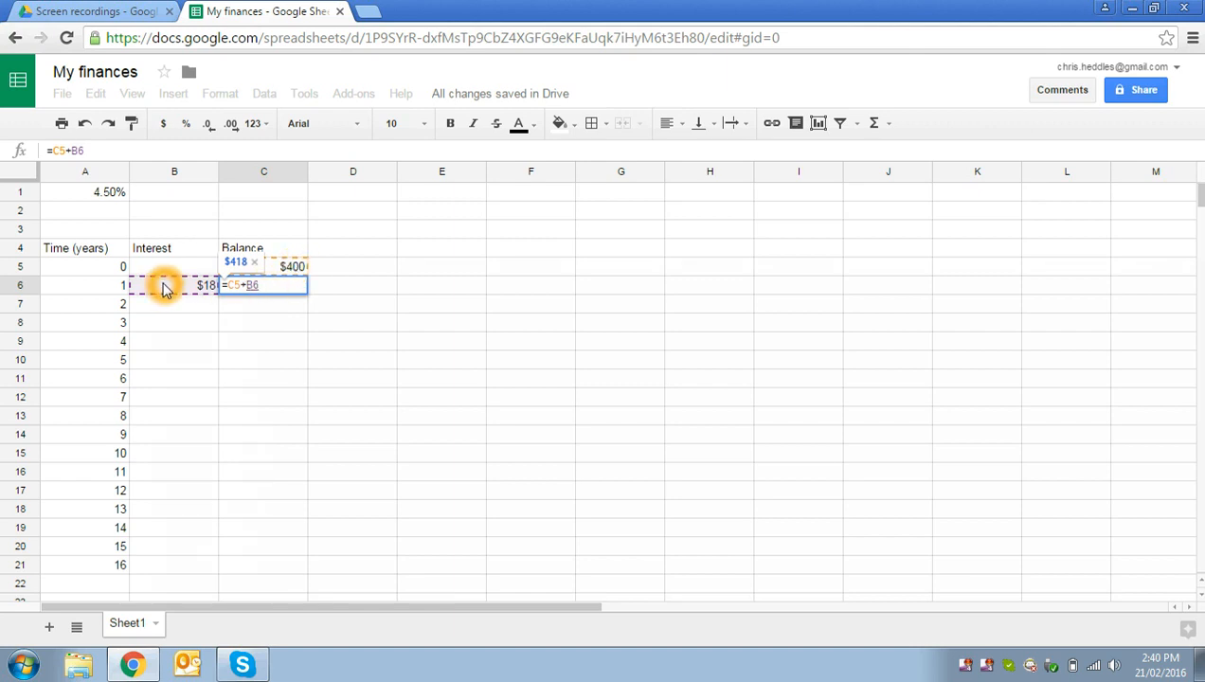
{"action": "key", "text": "Return"}
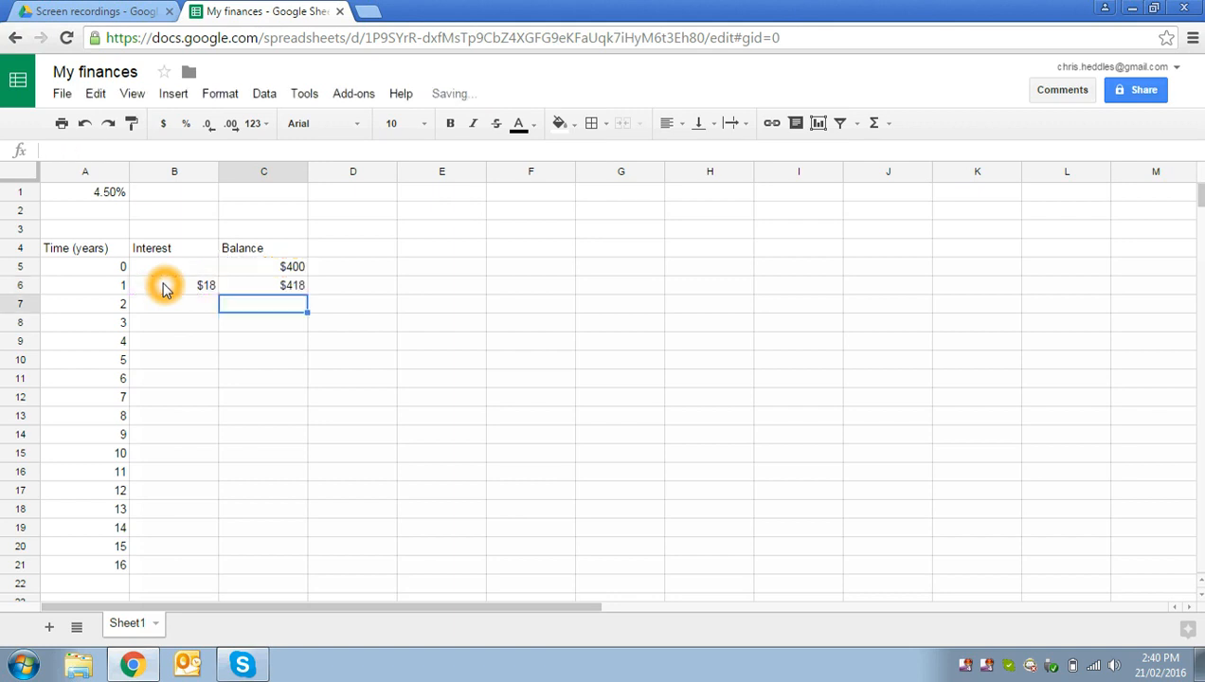
Step: Fill the year 1 interest and balance formulas from B6:C6 down through row 21
{"action": "left_click", "coordinate": [297, 305]}
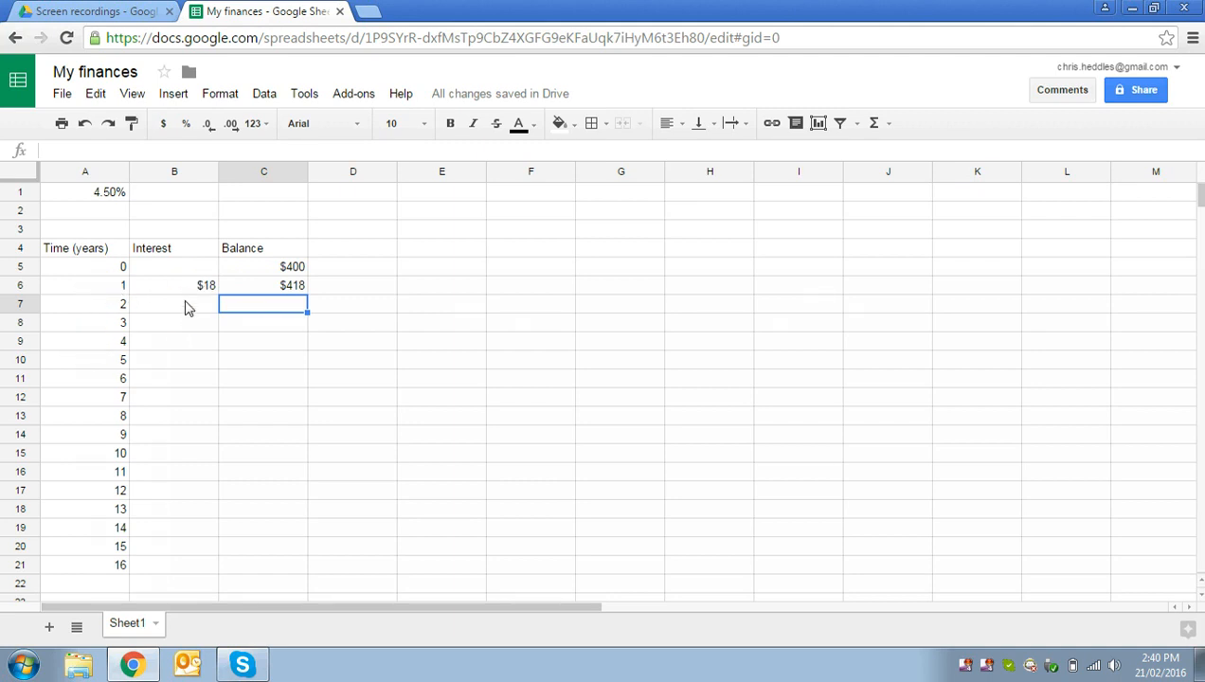
{"action": "left_click_drag", "start_coordinate": [182, 289], "coordinate": [264, 569]}
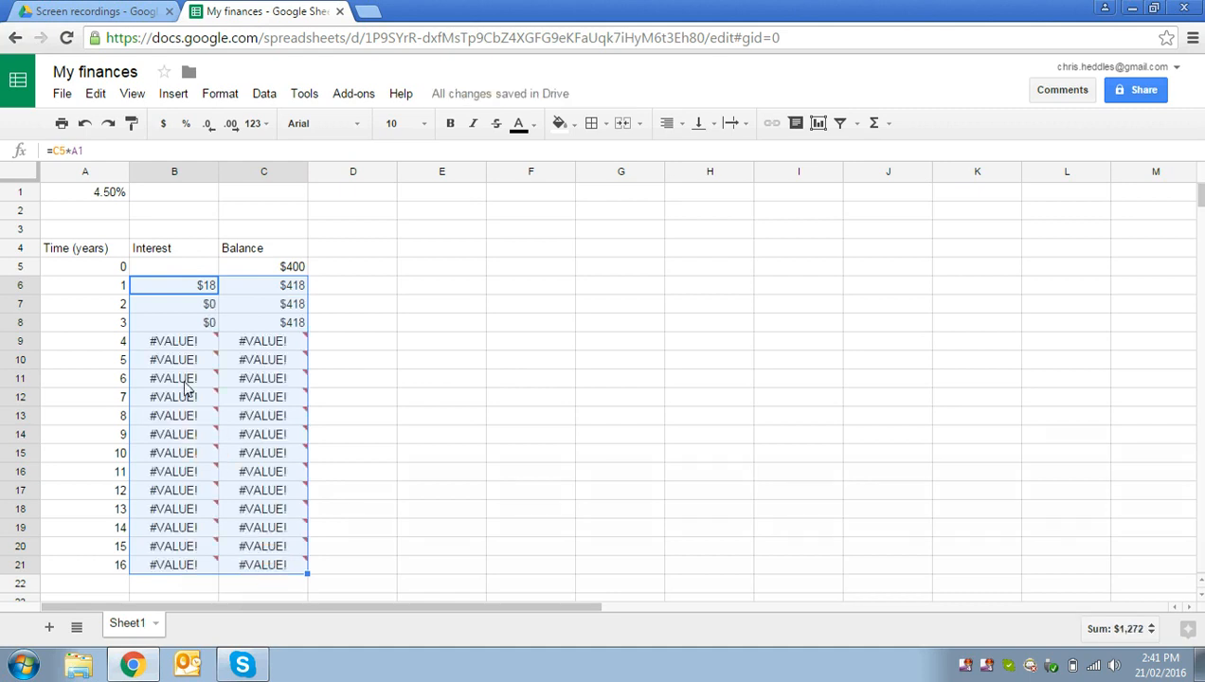
Step: Inspect the copied interest formula in cell B7 to see which balance and rate cells it references
{"action": "mouse_move", "coordinate": [173, 367]}
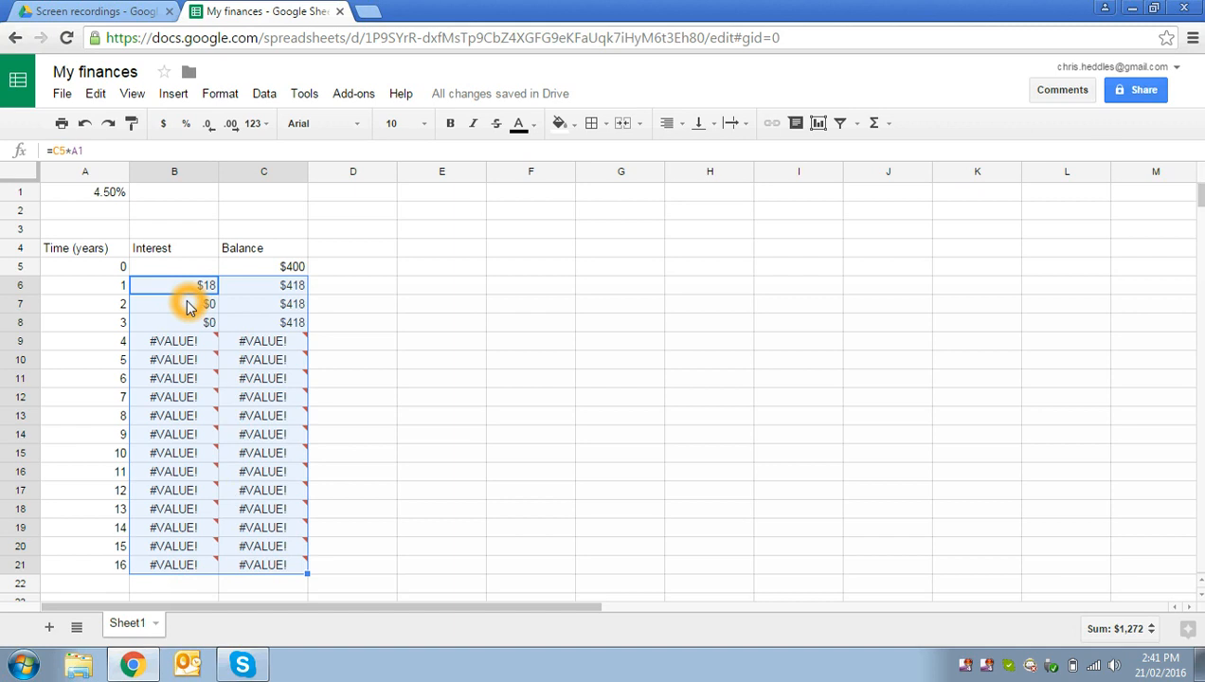
{"action": "left_click", "coordinate": [187, 306]}
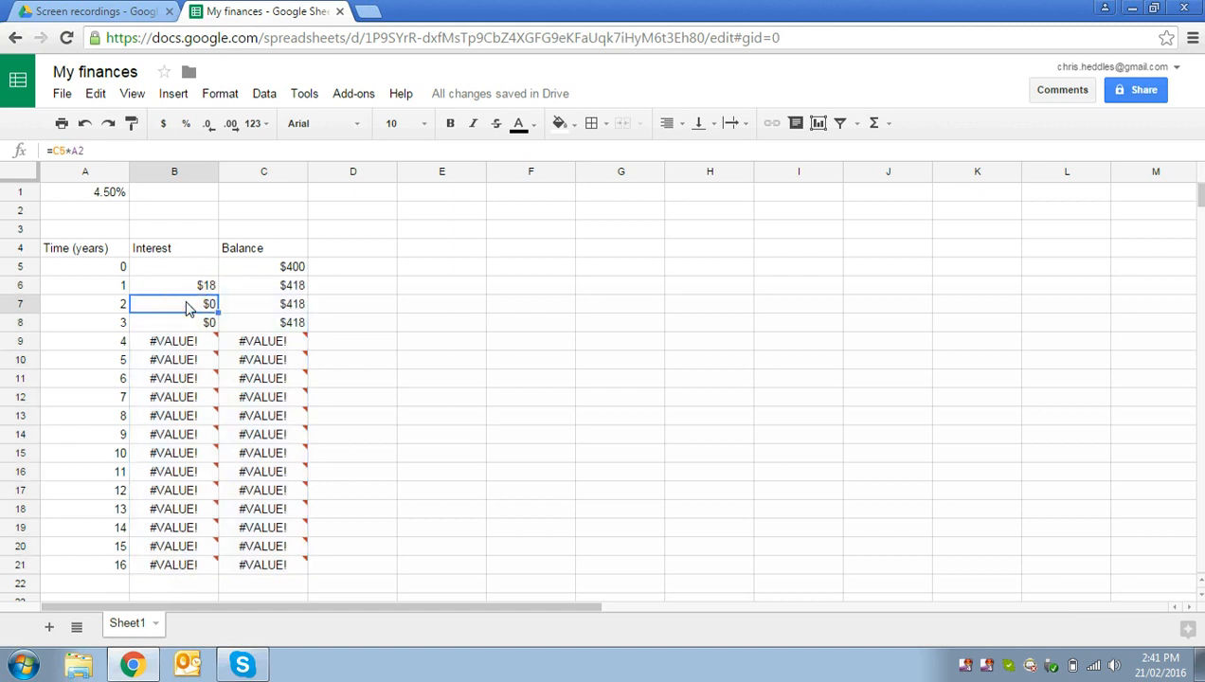
{"action": "double_click", "coordinate": [187, 306]}
{"action": "left_click", "coordinate": [87, 152]}
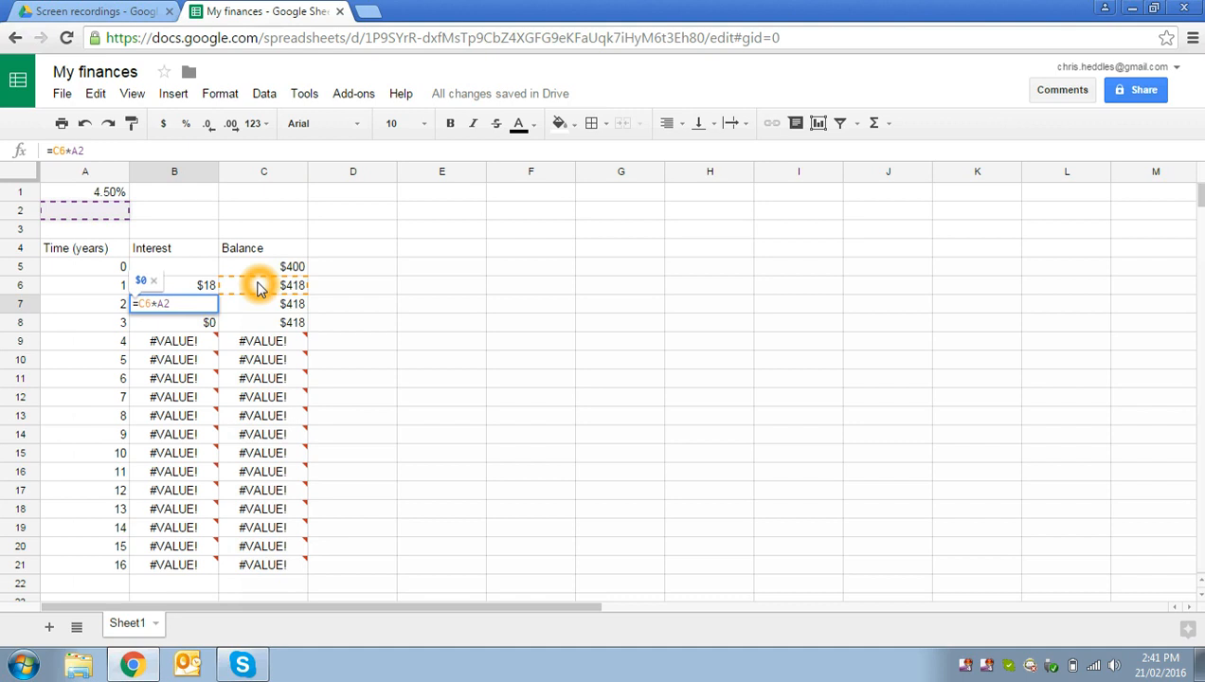
{"action": "left_click", "coordinate": [183, 303]}
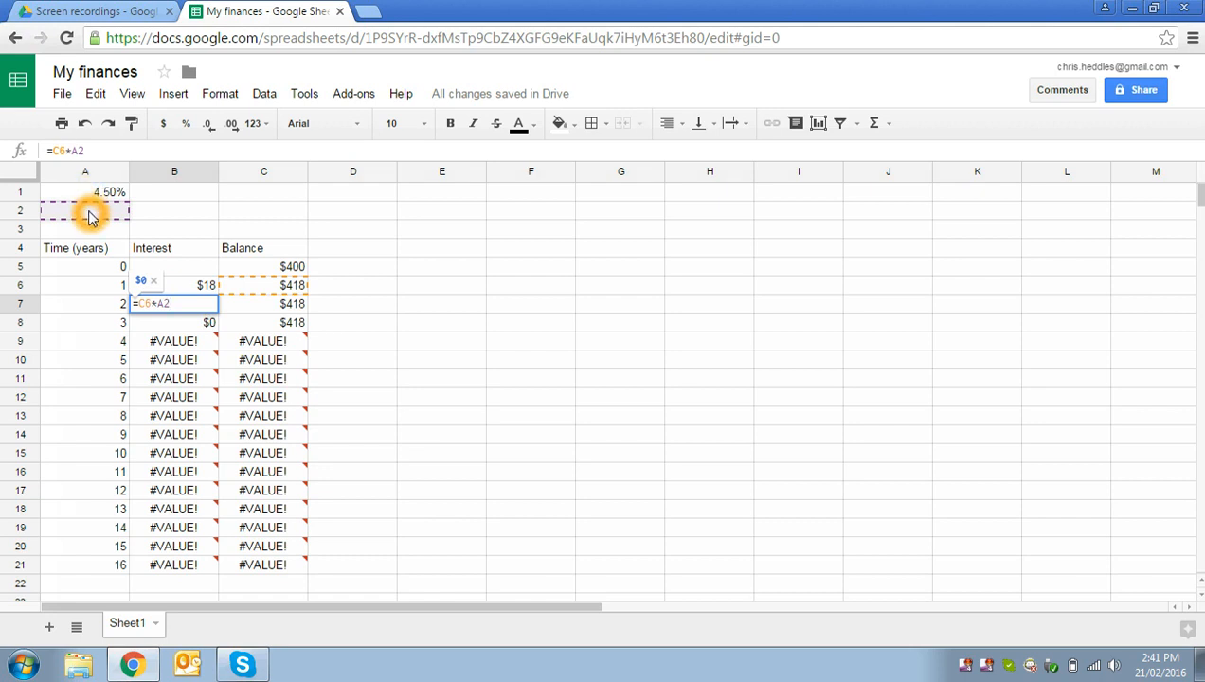
{"action": "key", "text": "Return"}
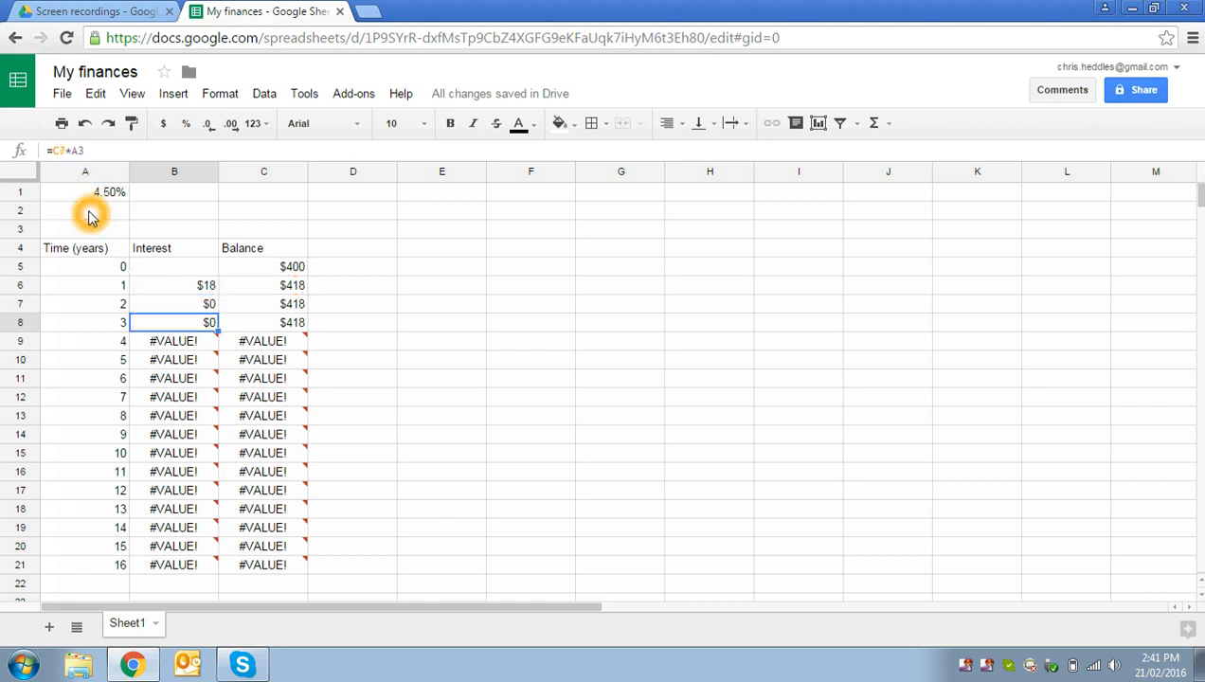
Step: Make the rate reference absolute in the cell B6 interest formula, so it reads =C5*$A$1
{"action": "left_click", "coordinate": [173, 290]}
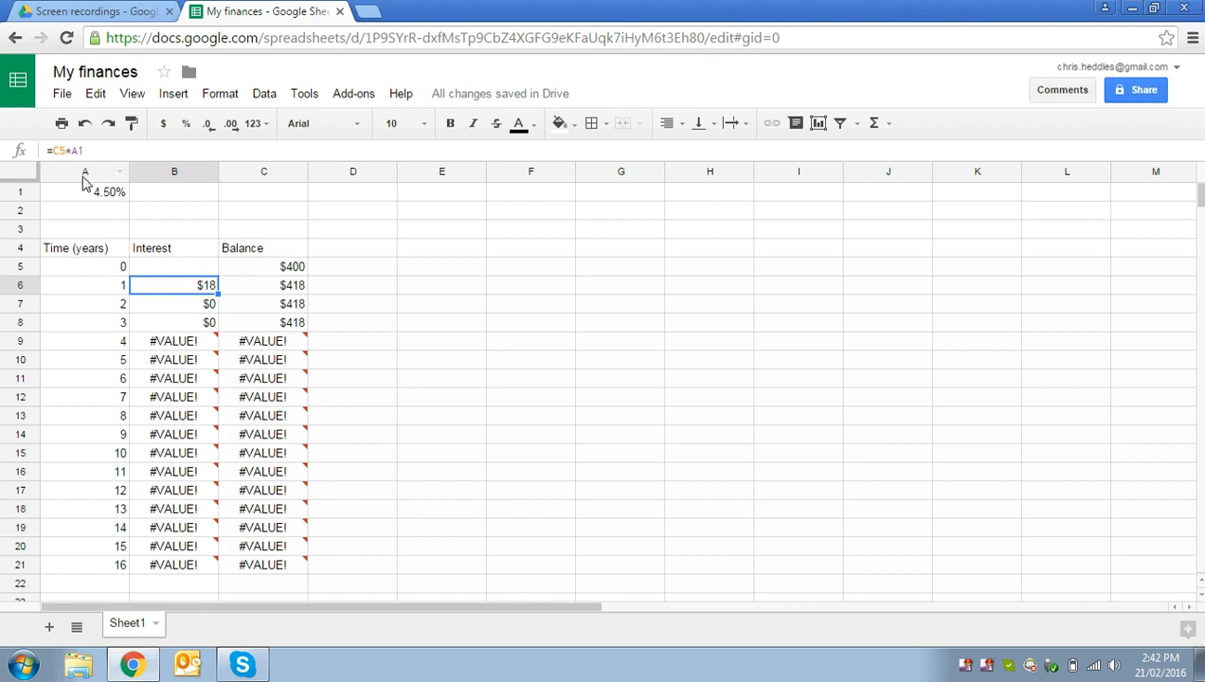
{"action": "left_click", "coordinate": [69, 149]}
{"action": "left_click", "coordinate": [71, 150]}
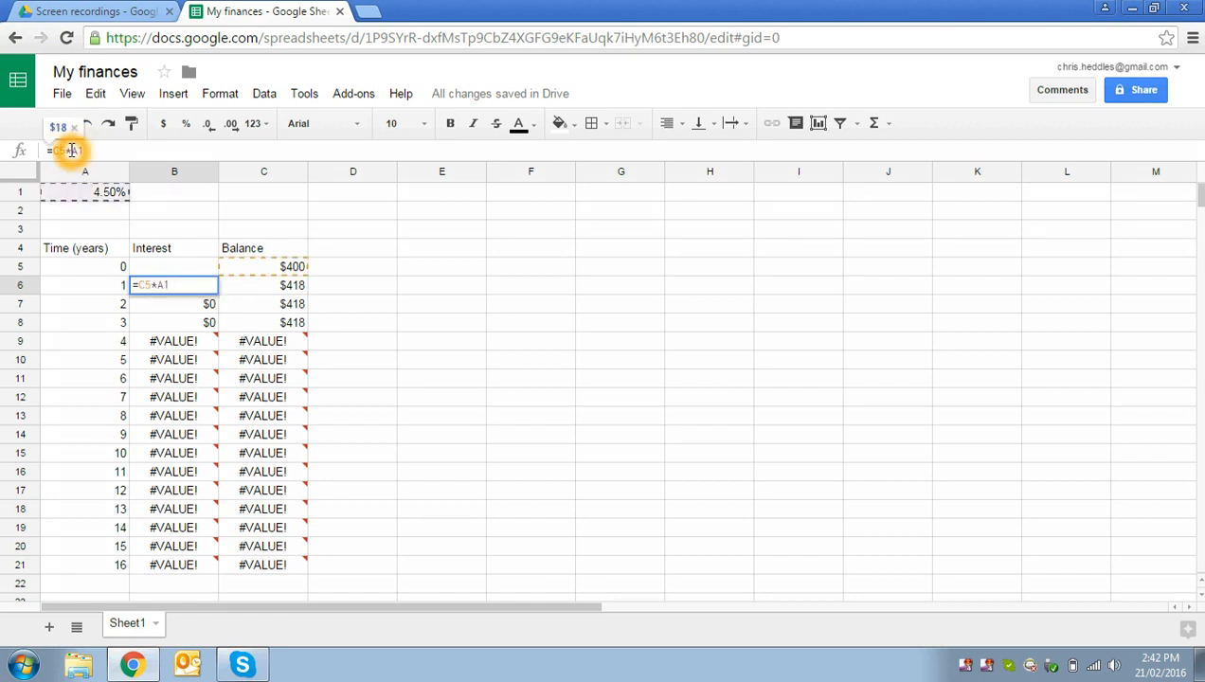
{"action": "type", "text": "$"}
{"action": "key", "text": "Right"}
{"action": "type", "text": "$"}
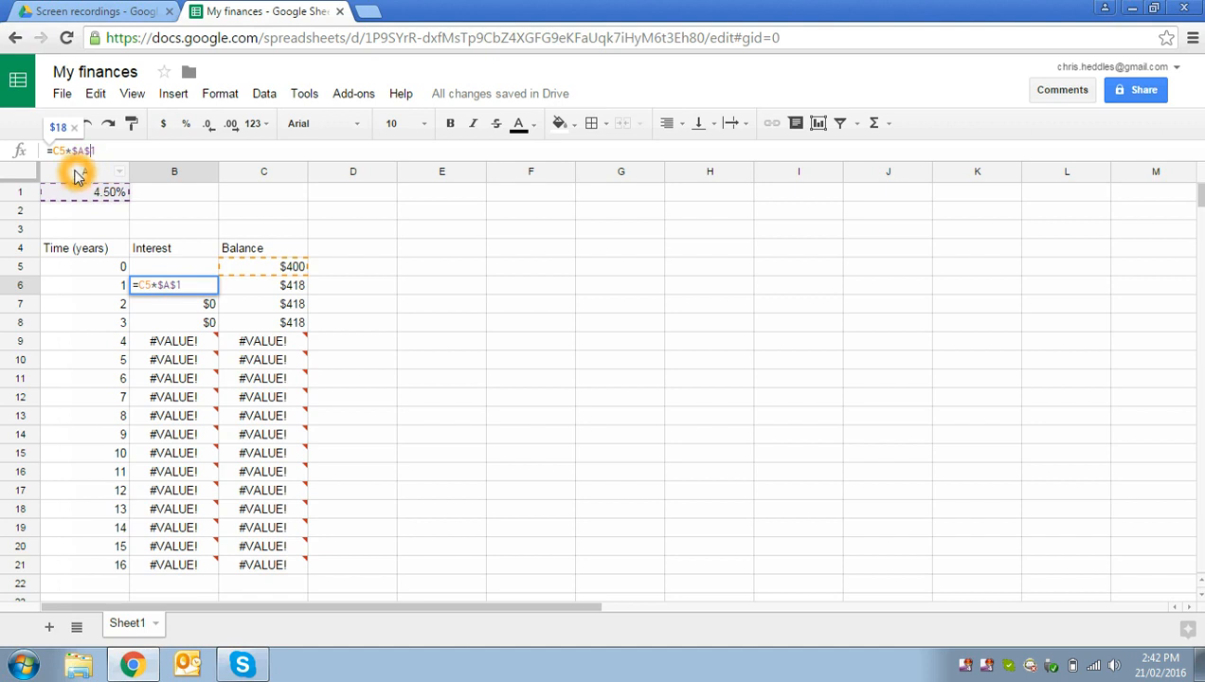
{"action": "key", "text": "Return"}
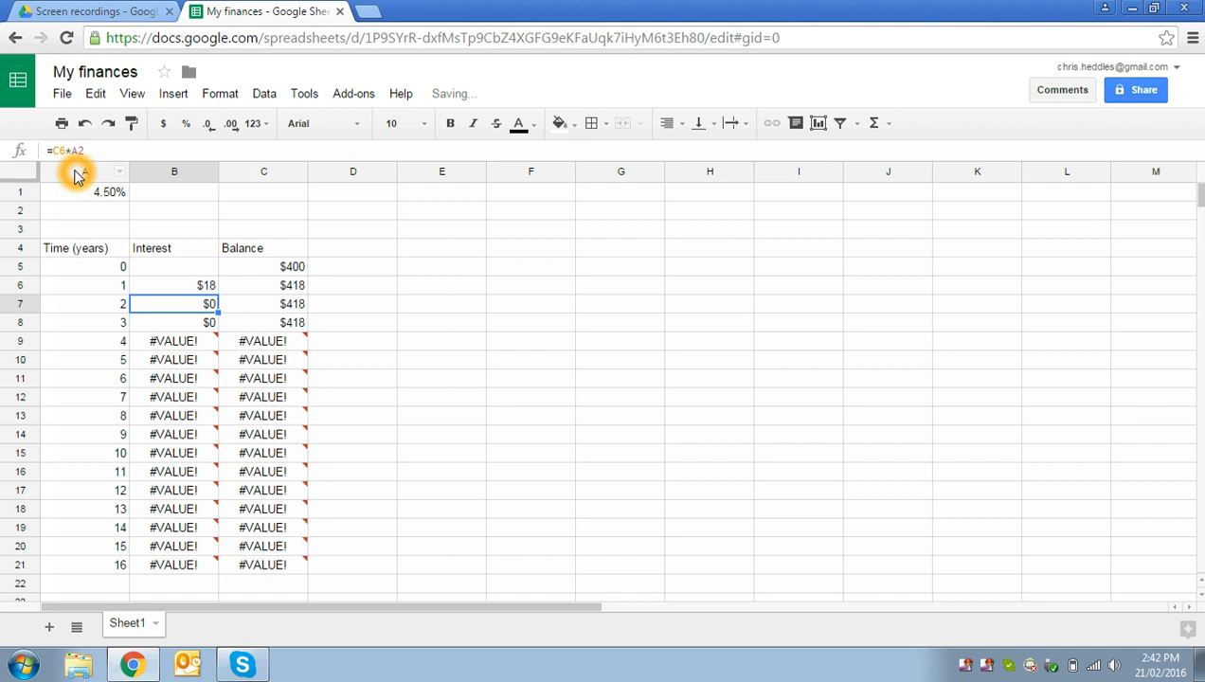
Step: Fill the corrected interest formula from cell B6 down through B21
{"action": "key", "text": "Up"}
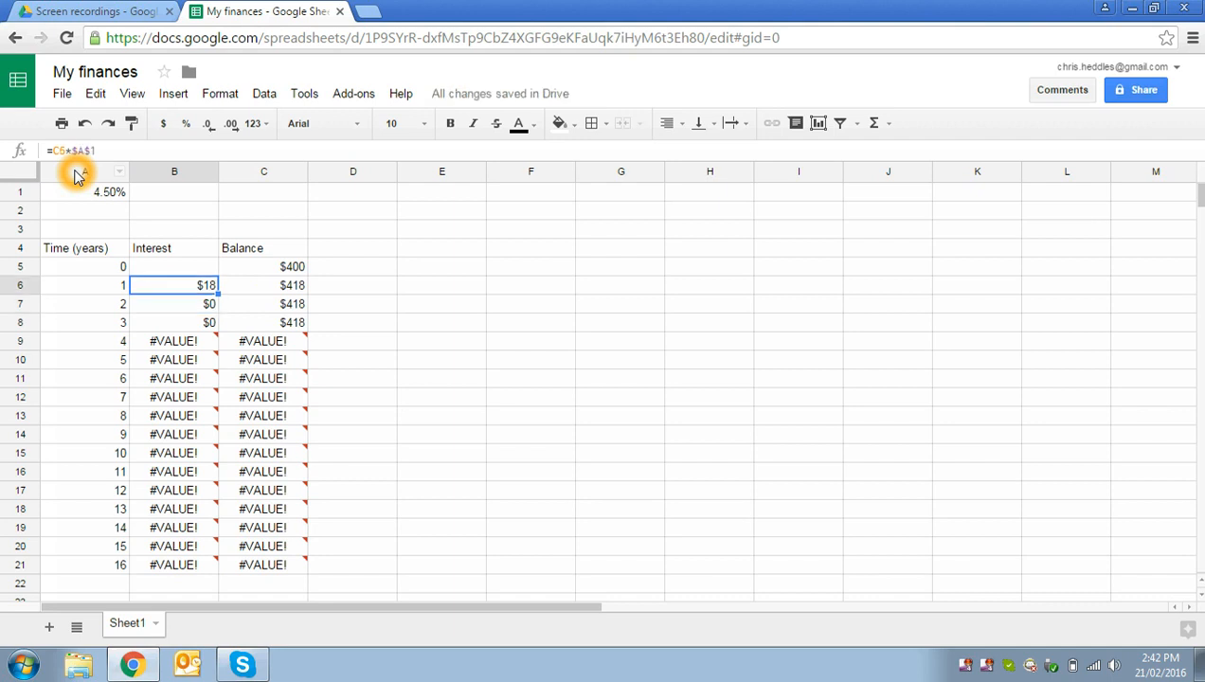
{"action": "key", "text": "shift+Down"}
{"action": "key", "text": "shift+Down"}
{"action": "key", "text": "shift+Down"}
{"action": "key", "text": "shift+Down"}
{"action": "key", "text": "shift+Down"}
{"action": "key", "text": "shift+Down"}
{"action": "key", "text": "shift+Down"}
{"action": "key", "text": "shift+Down"}
{"action": "key", "text": "shift+Down"}
{"action": "key", "text": "shift+Down"}
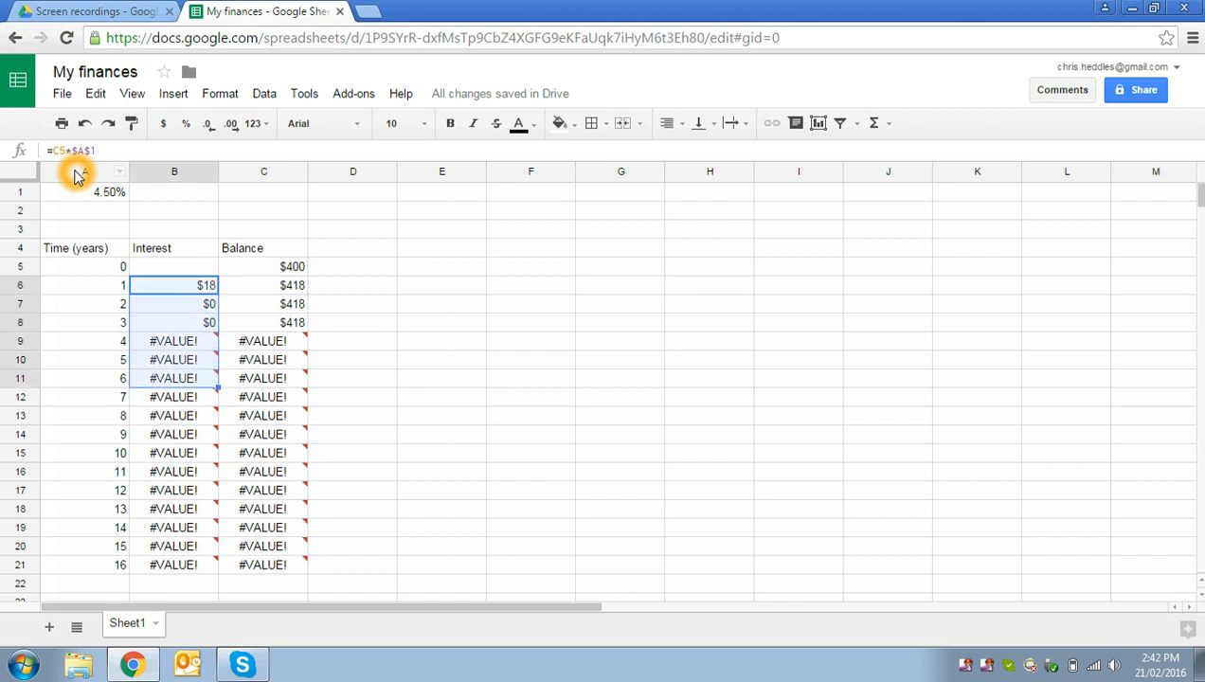
{"action": "key", "text": "shift+Down"}
{"action": "key", "text": "shift+Down"}
{"action": "key", "text": "shift+Down"}
{"action": "key", "text": "shift+Down"}
{"action": "key", "text": "shift+Down"}
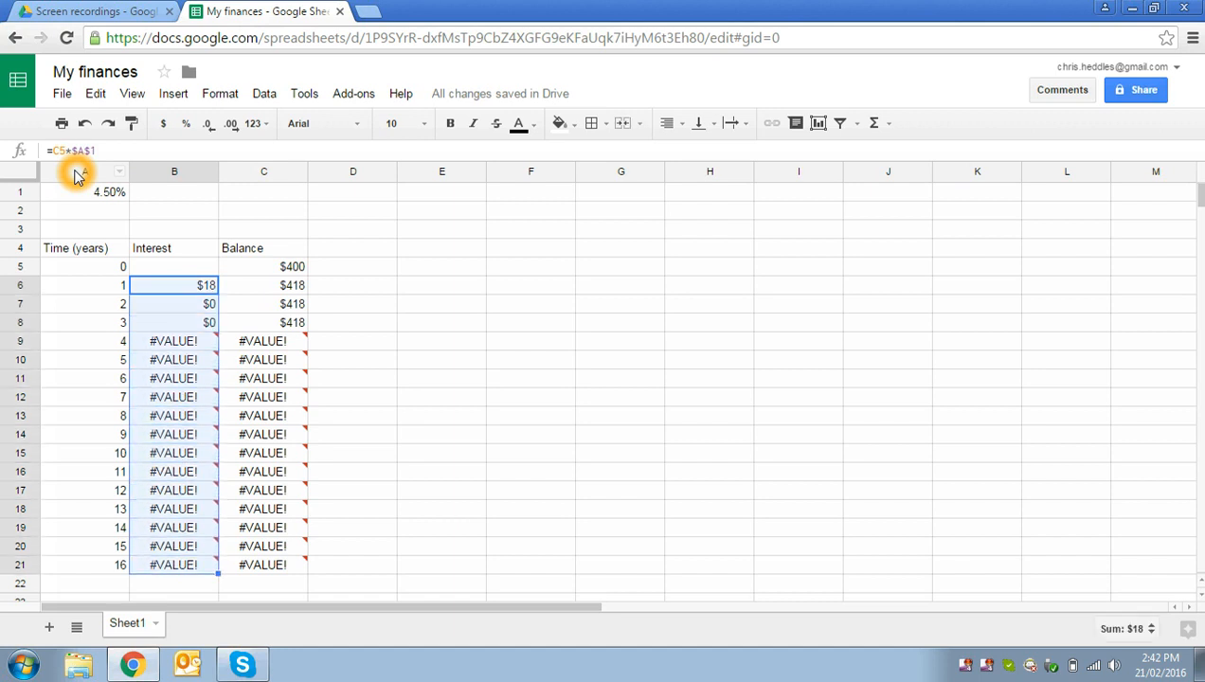
{"action": "key", "text": "ctrl+d"}
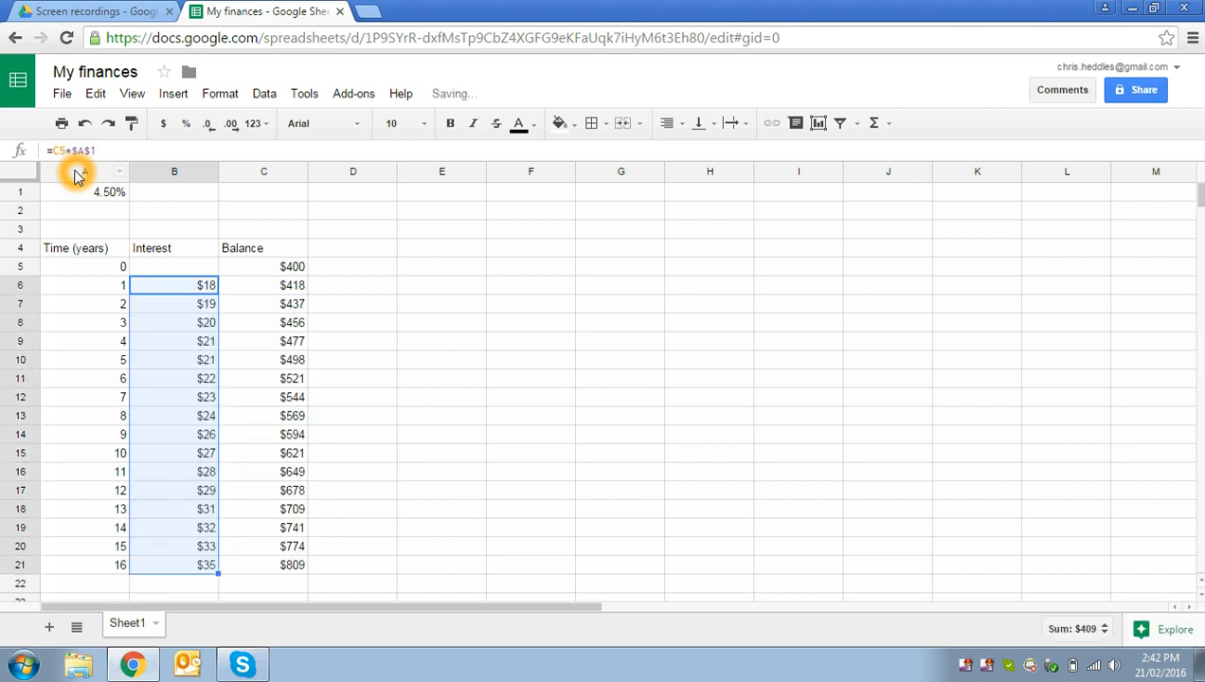
Step: Check the cell references in the year 7 interest formula (B12) and the year 10 balance formula (C15)
{"action": "double_click", "coordinate": [170, 401]}
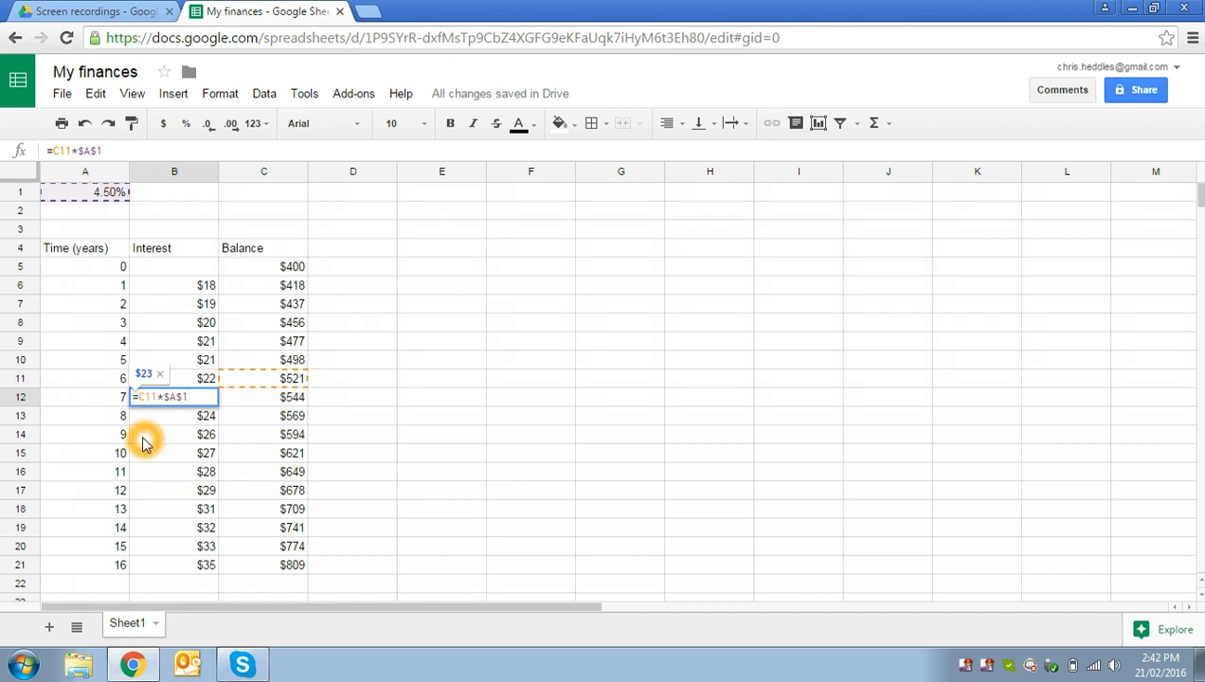
{"action": "key", "text": "Return"}
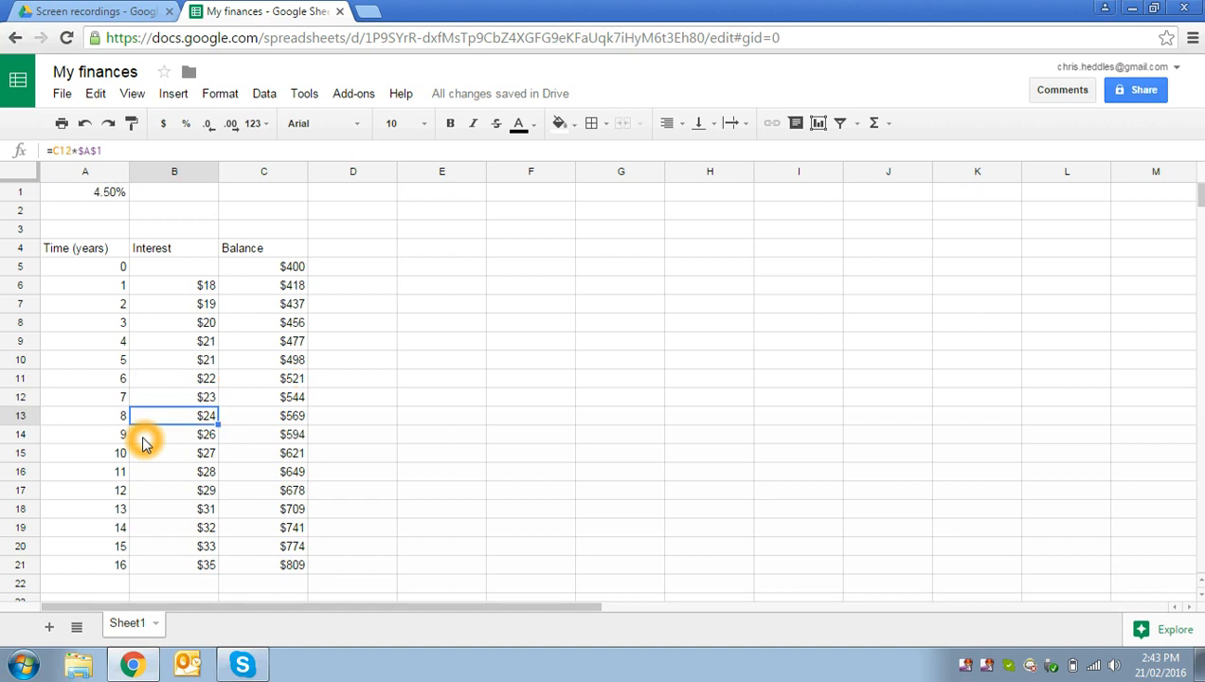
{"action": "double_click", "coordinate": [263, 455]}
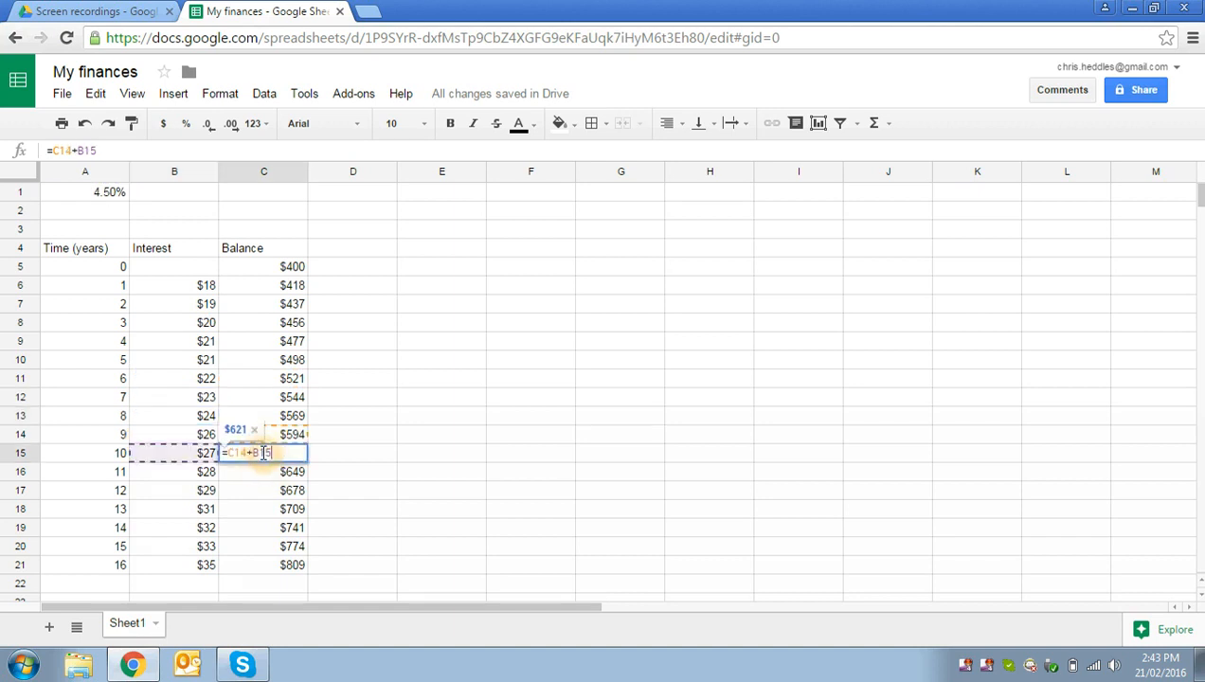